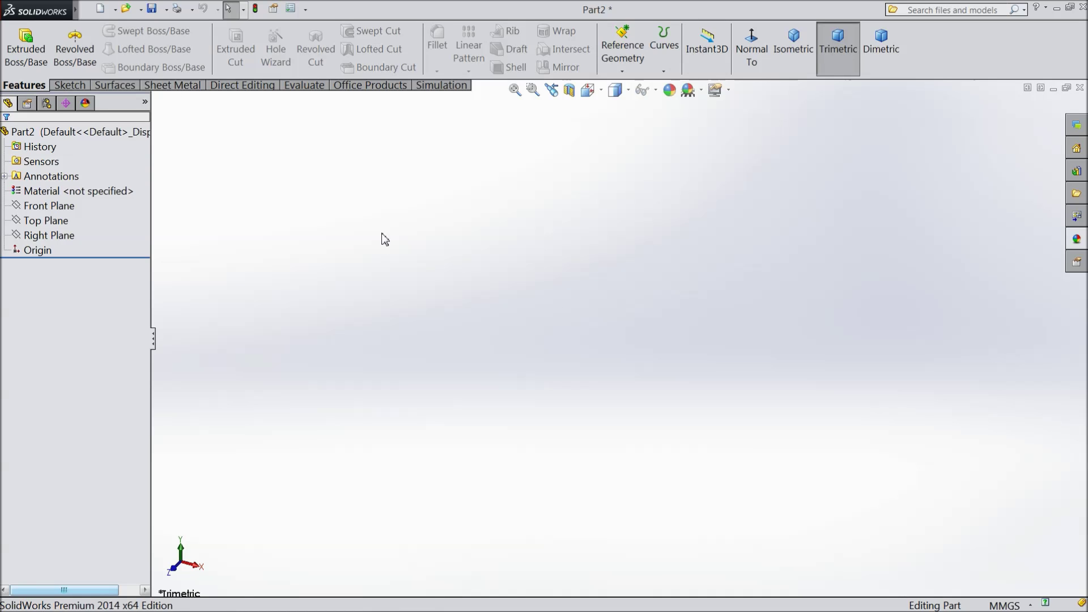
- Select the Top Plane in the FeatureManager tree as the first sketch plane
left_click(51, 221)
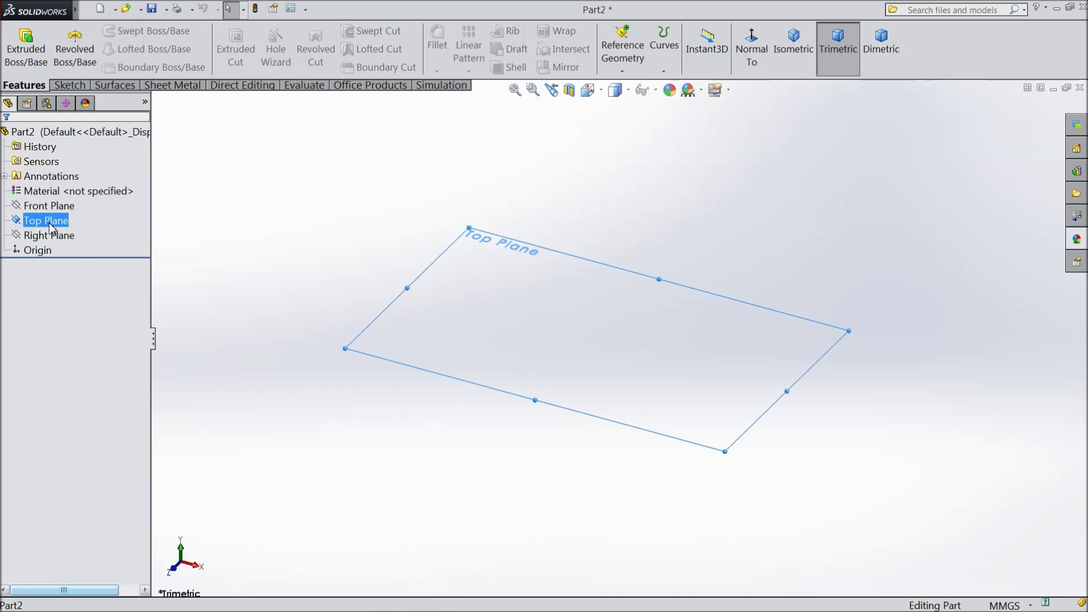
- Start a sketch and draw a centre rectangle anchored at the origin
left_click(59, 208)
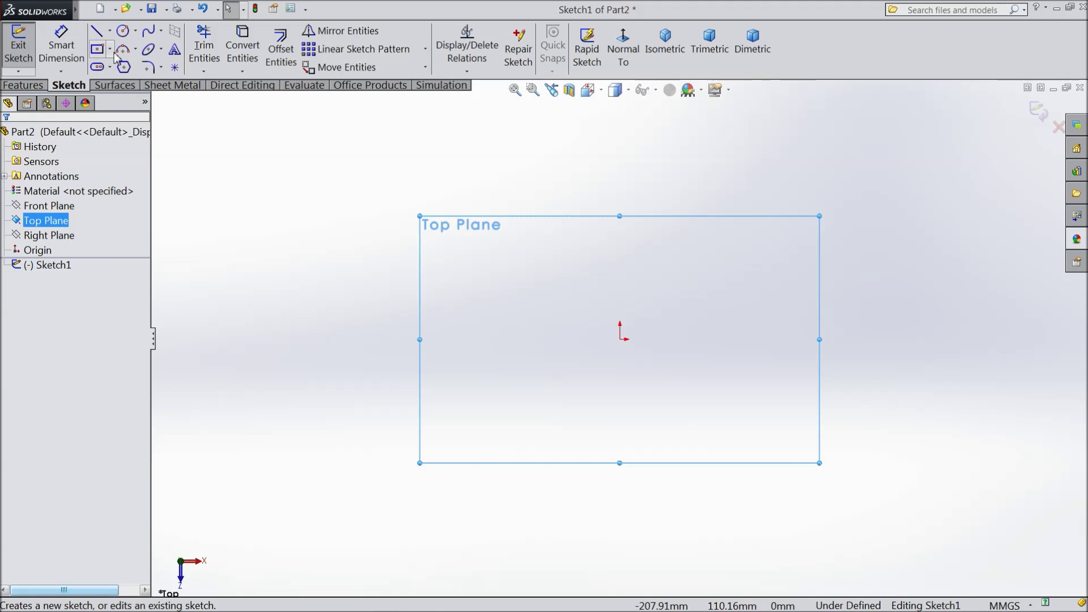
left_click(99, 51)
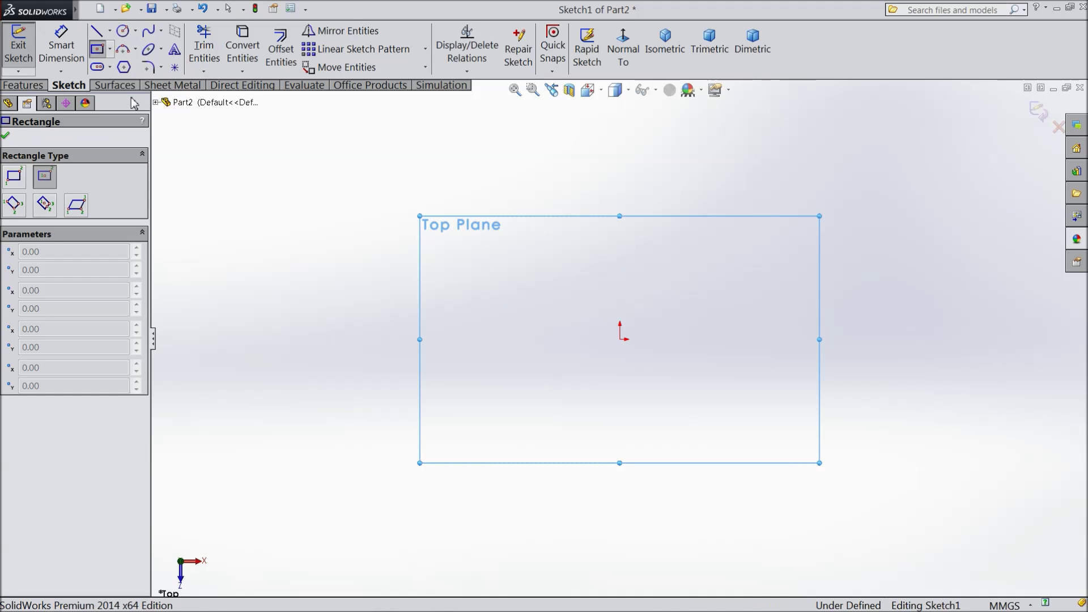
left_click(623, 338)
left_click(311, 210)
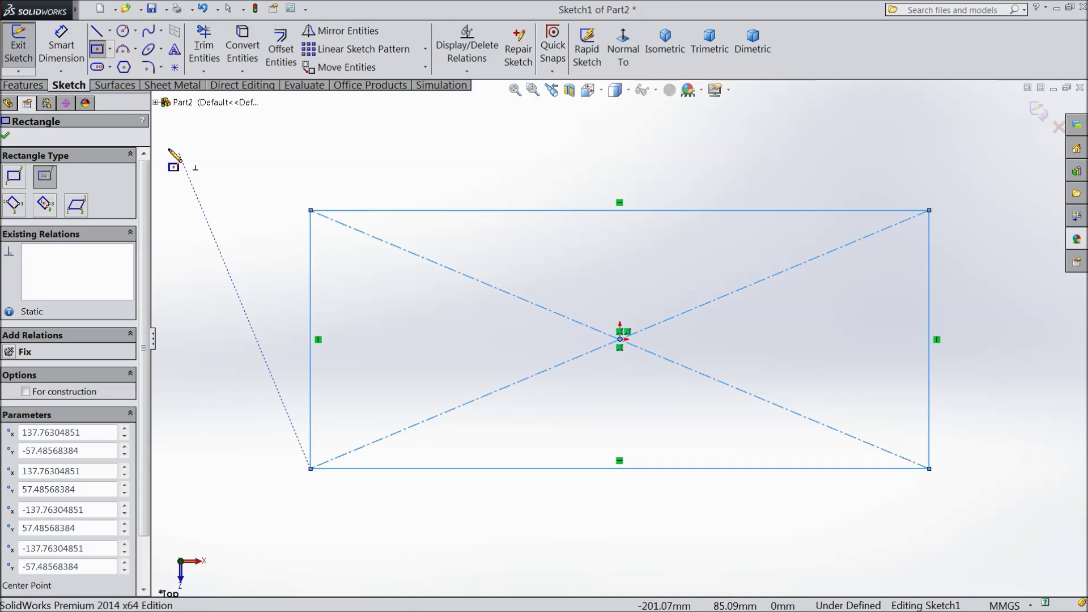
- Dimension the rectangle's width to 200 mm
left_click(67, 50)
left_click(584, 210)
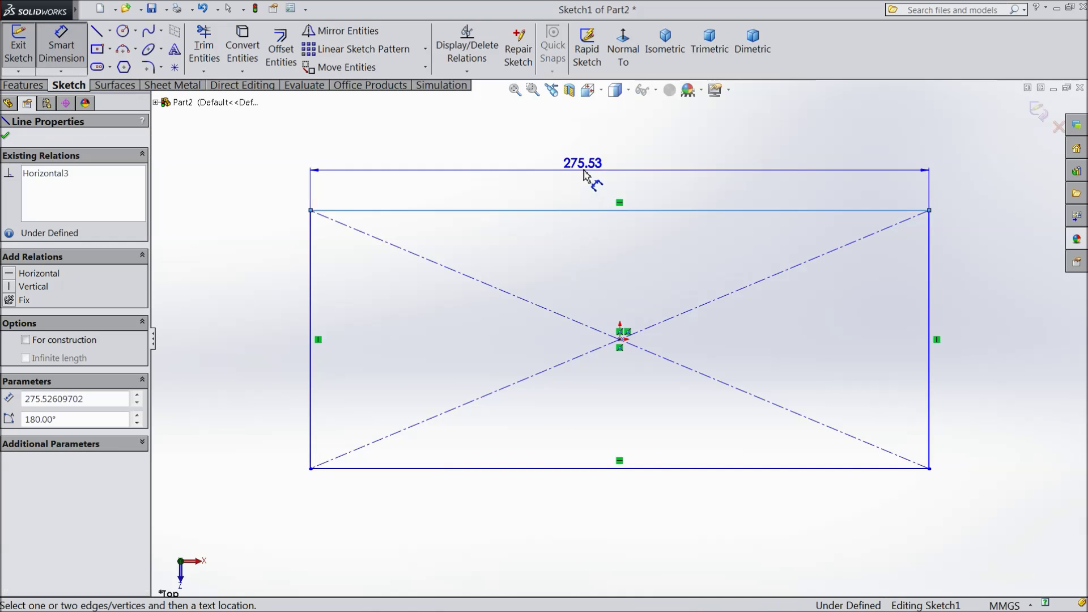
left_click(592, 169)
type("200")
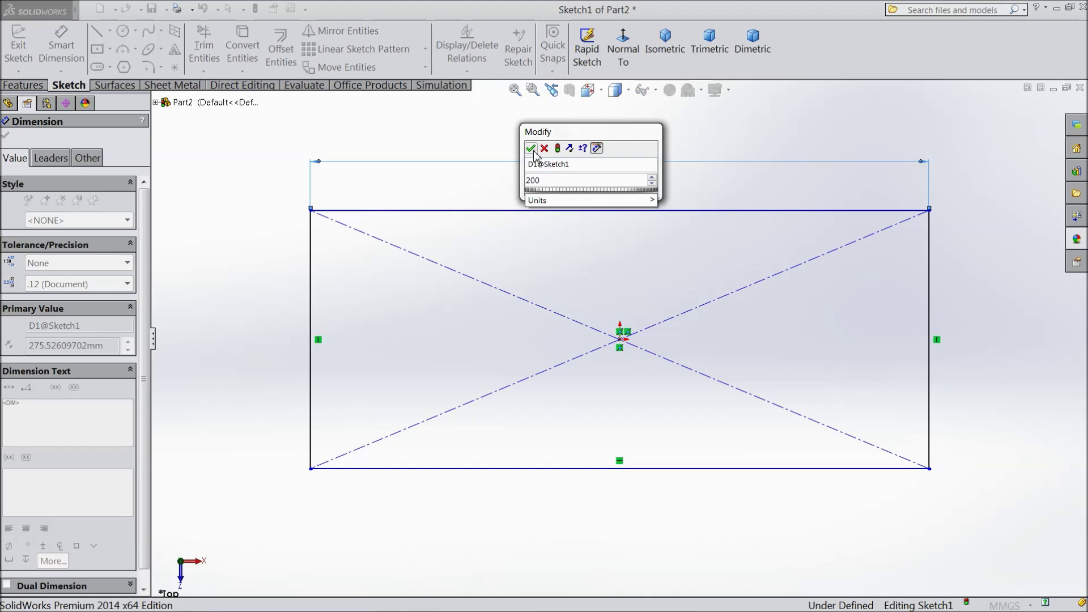
left_click(531, 148)
- Dimension the rectangle's height, correcting it from 120 mm to 100 mm
left_click(311, 306)
left_click(238, 320)
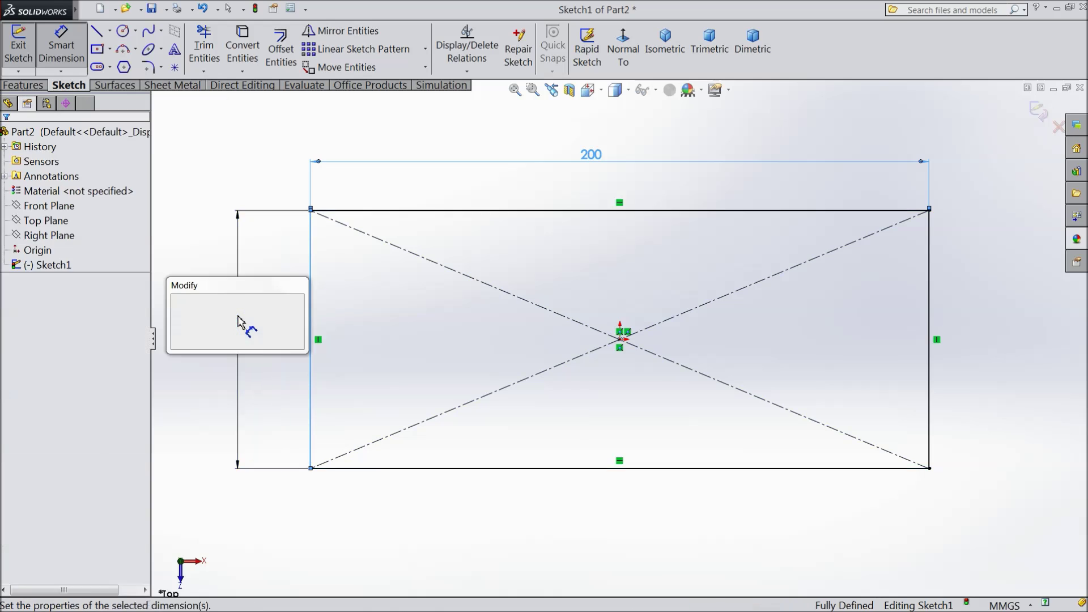
type("120")
left_click(185, 307)
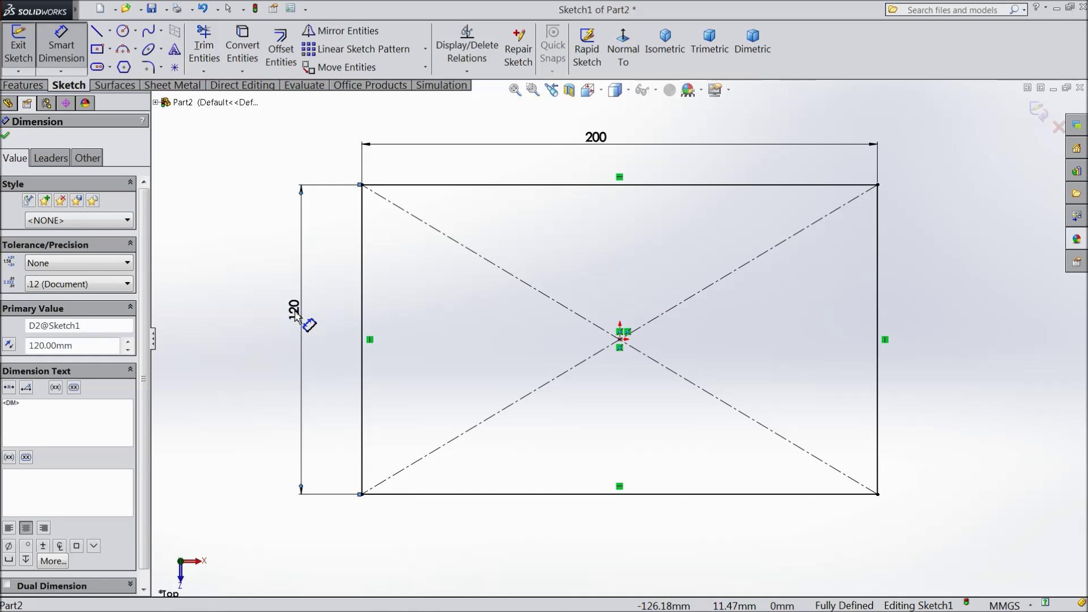
double_click(295, 314)
type("100")
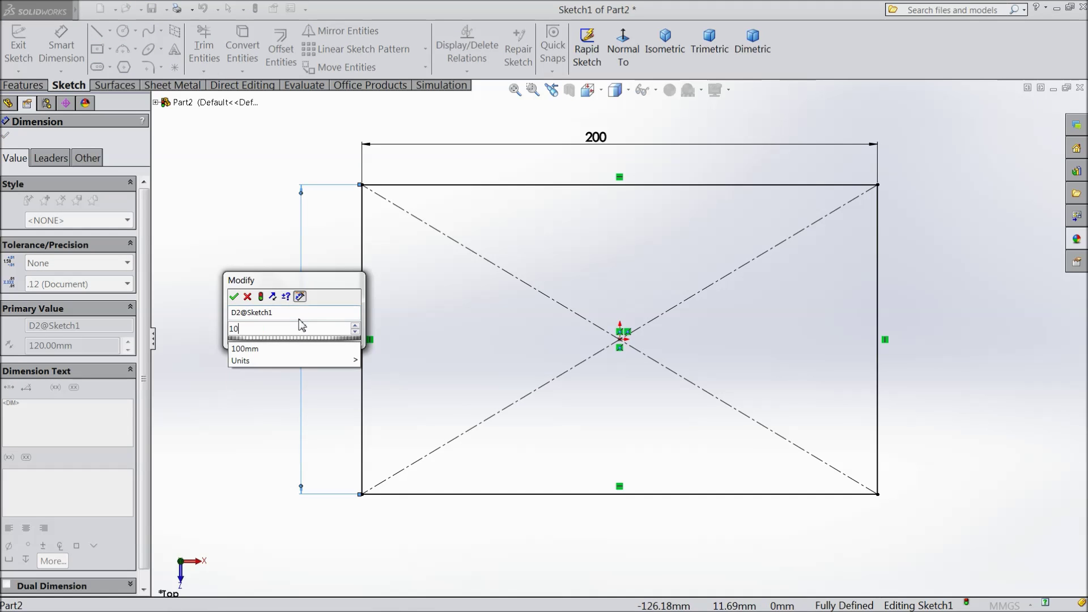
left_click(234, 296)
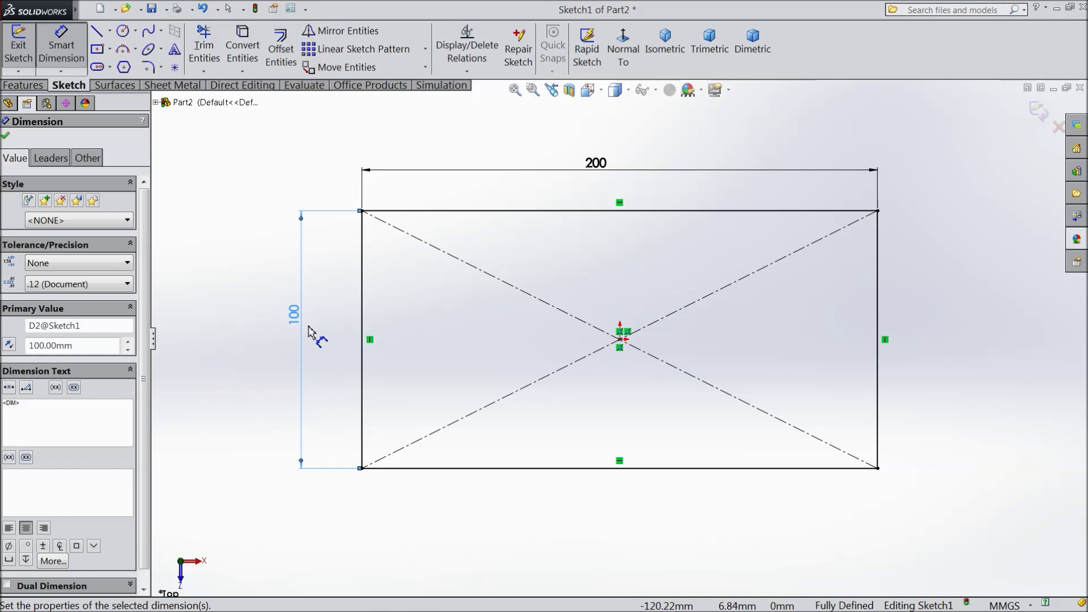
left_click(5, 137)
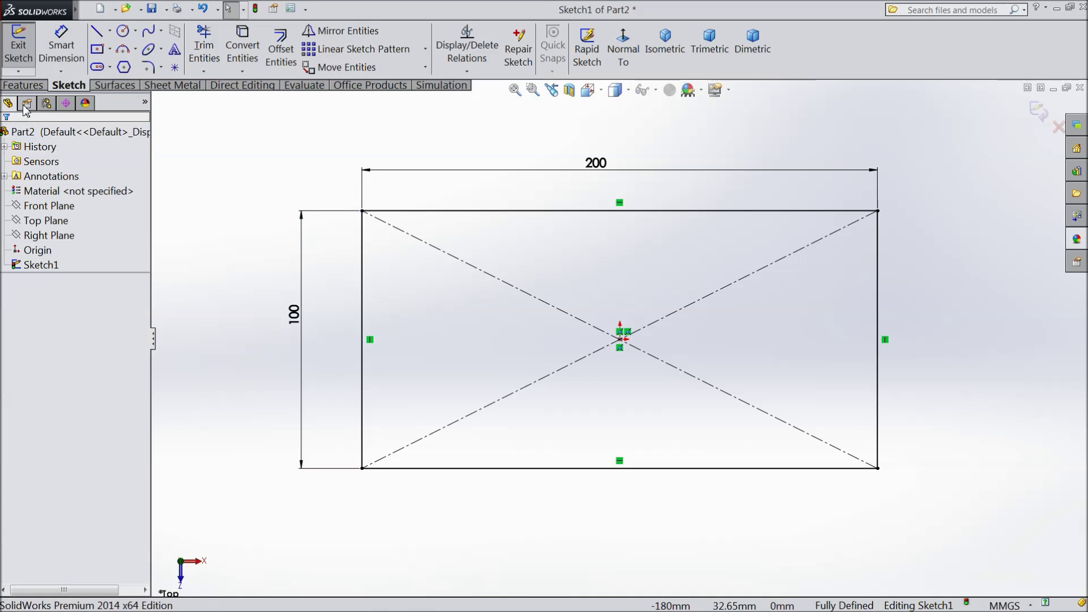
left_click(173, 86)
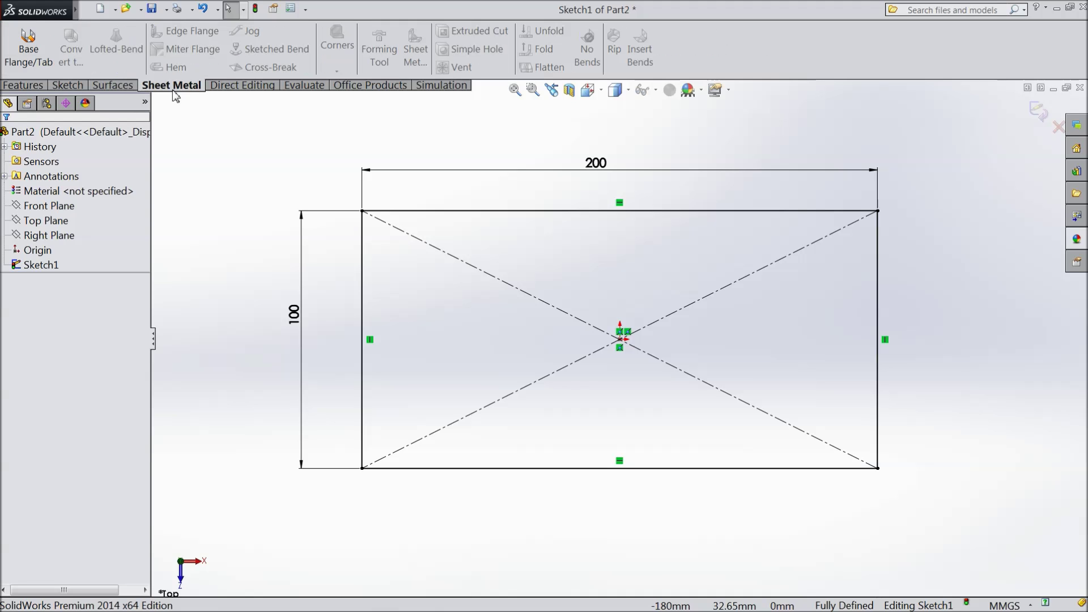
- Create a 2.00 mm thick Base Flange plate from the rectangle sketch
left_click(27, 56)
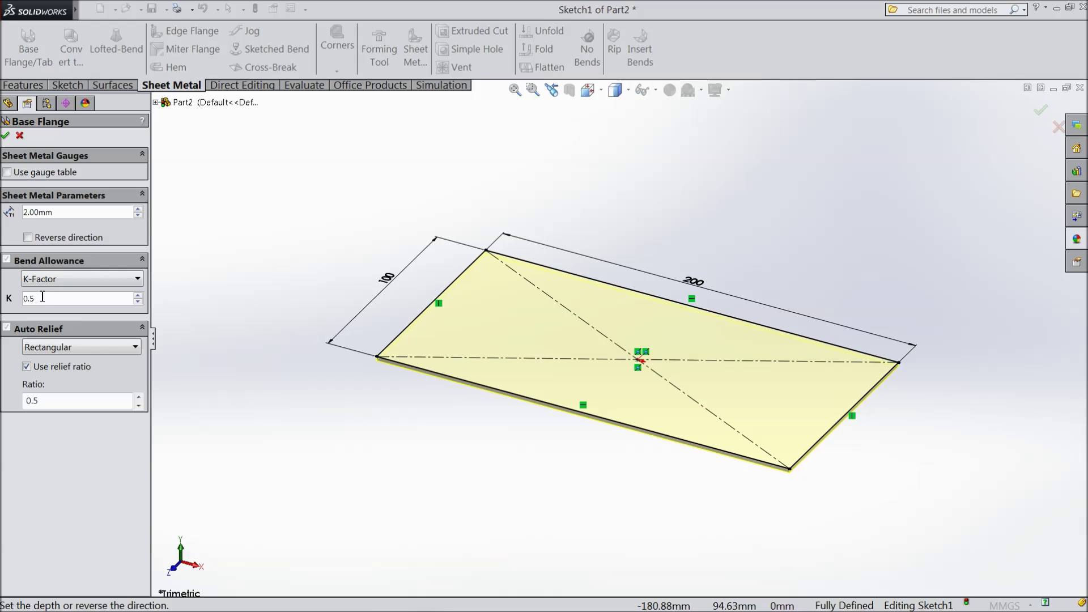
left_click(6, 137)
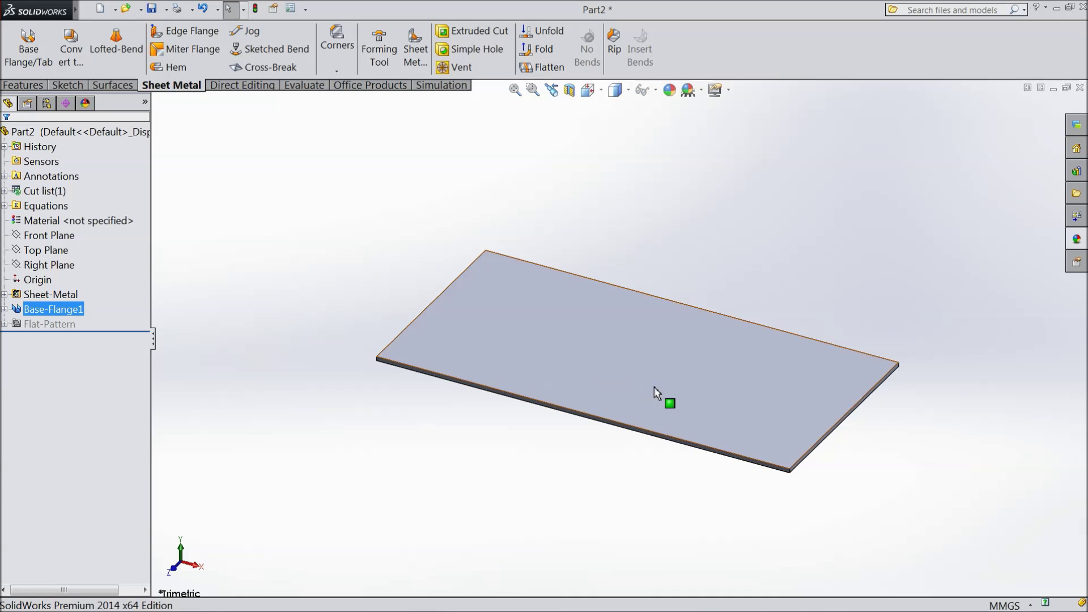
left_click(63, 136)
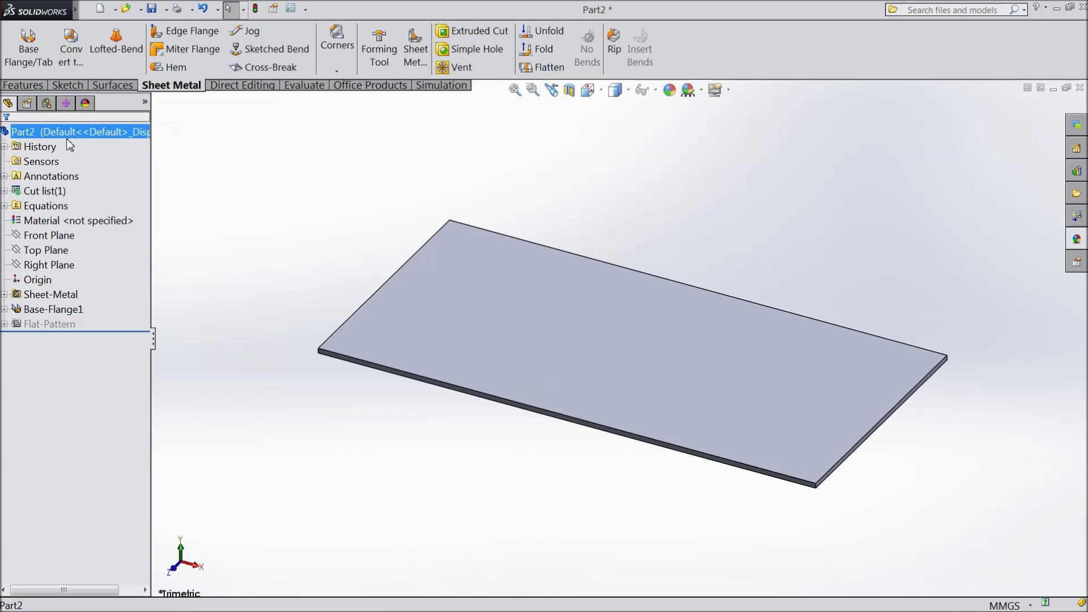
- Apply a light-blue appearance (cyan with green lowered to about 194) and turn on perspective view
left_click(669, 90)
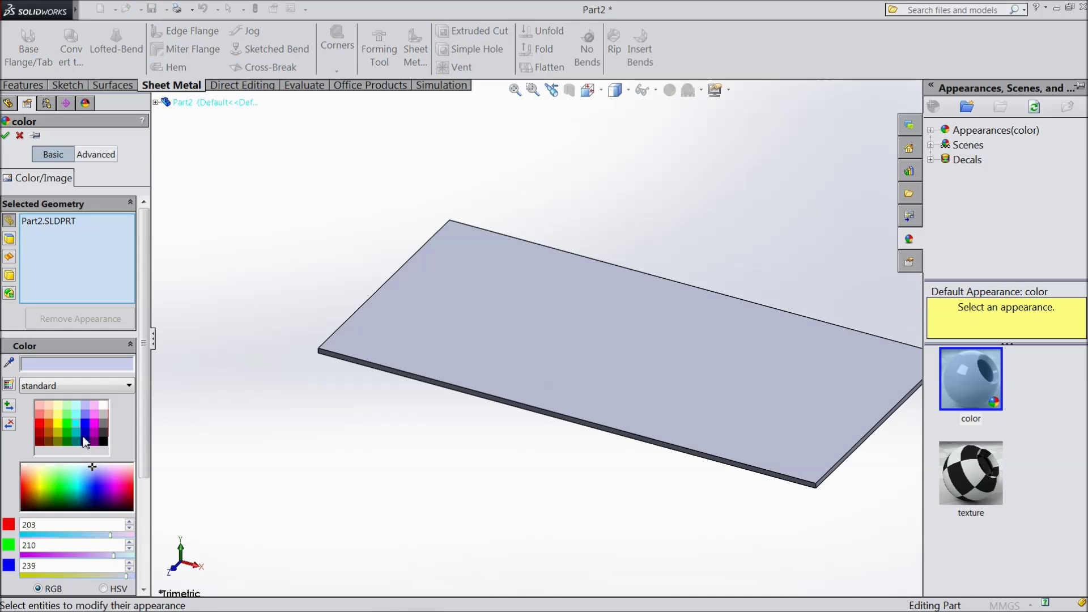
left_click(79, 424)
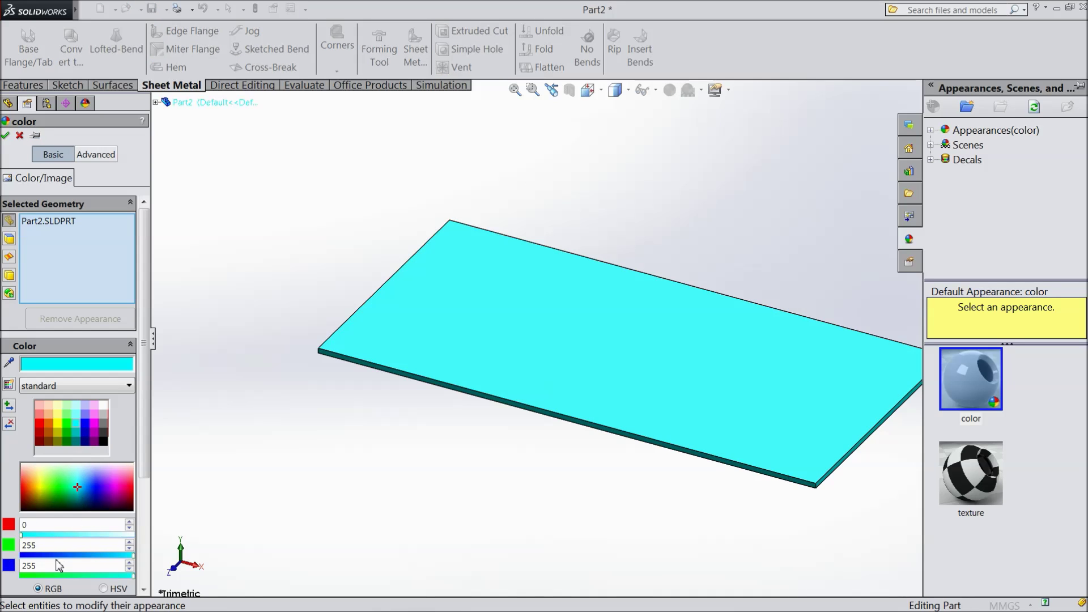
left_click(114, 555)
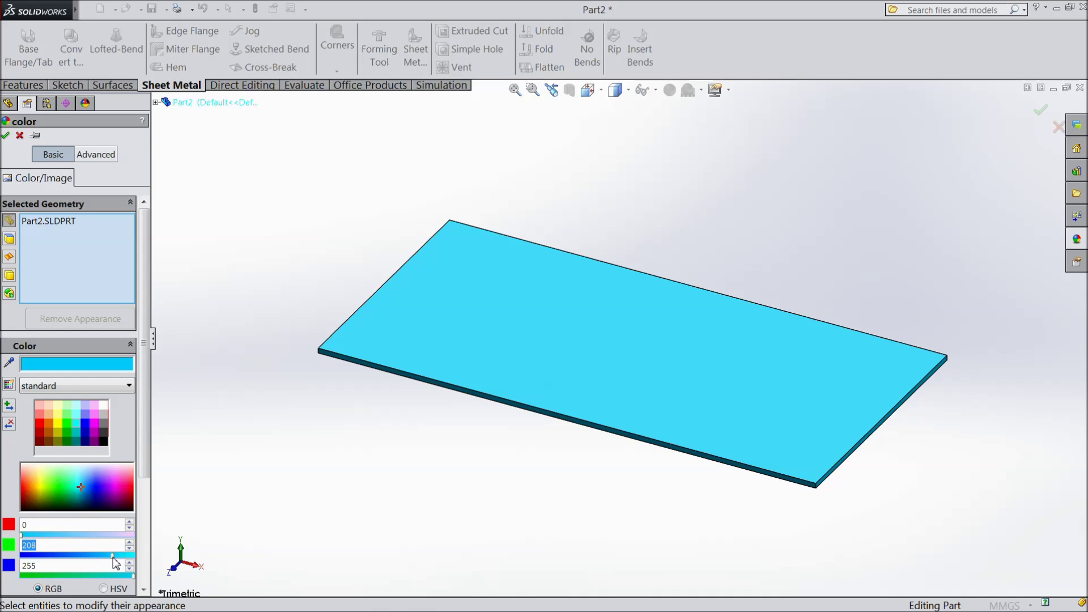
left_click_drag(108, 557, 106, 557)
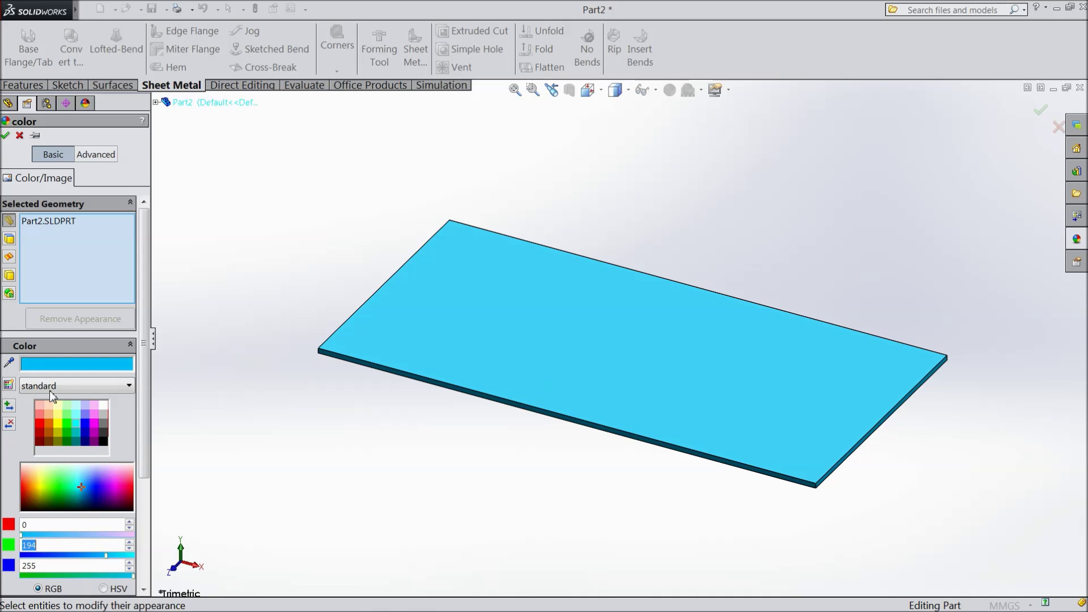
left_click(5, 136)
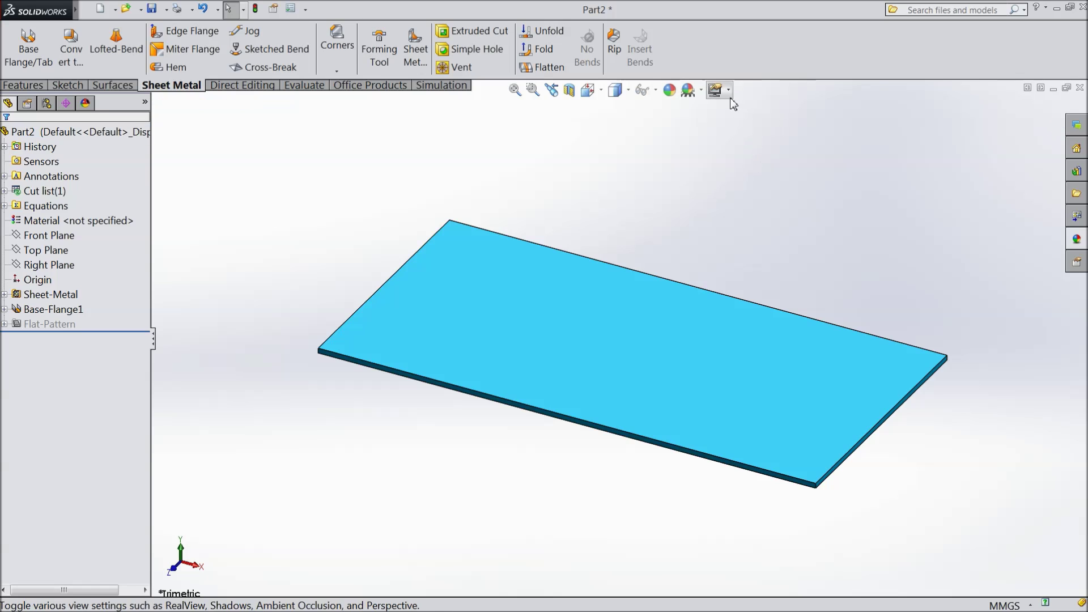
left_click(715, 89)
left_click(740, 146)
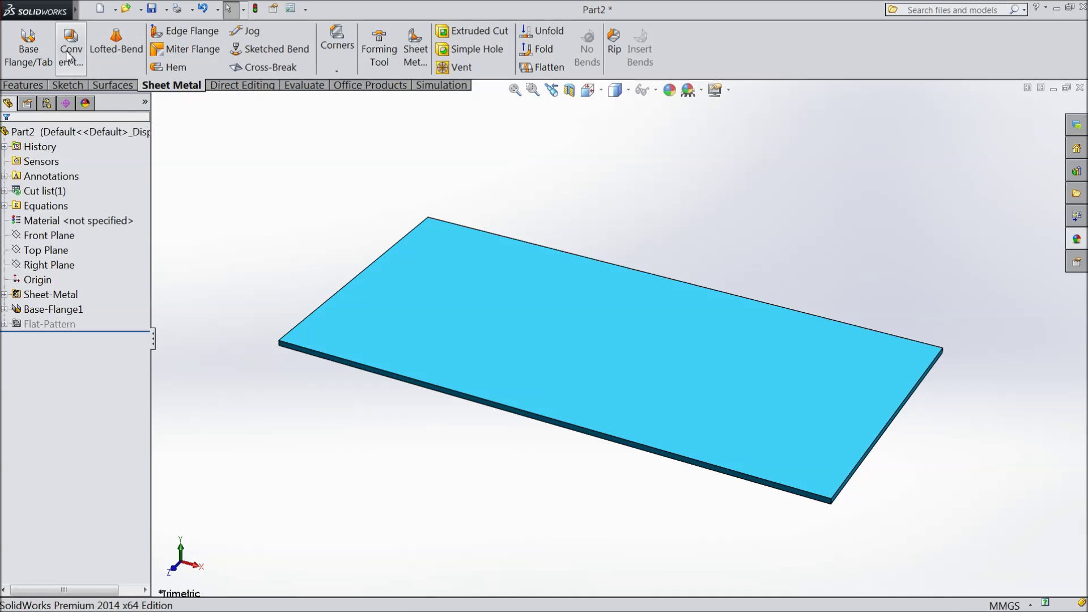
- Add an edge flange on the plate's front long edge with a 60 mm length at 90°
left_click(182, 33)
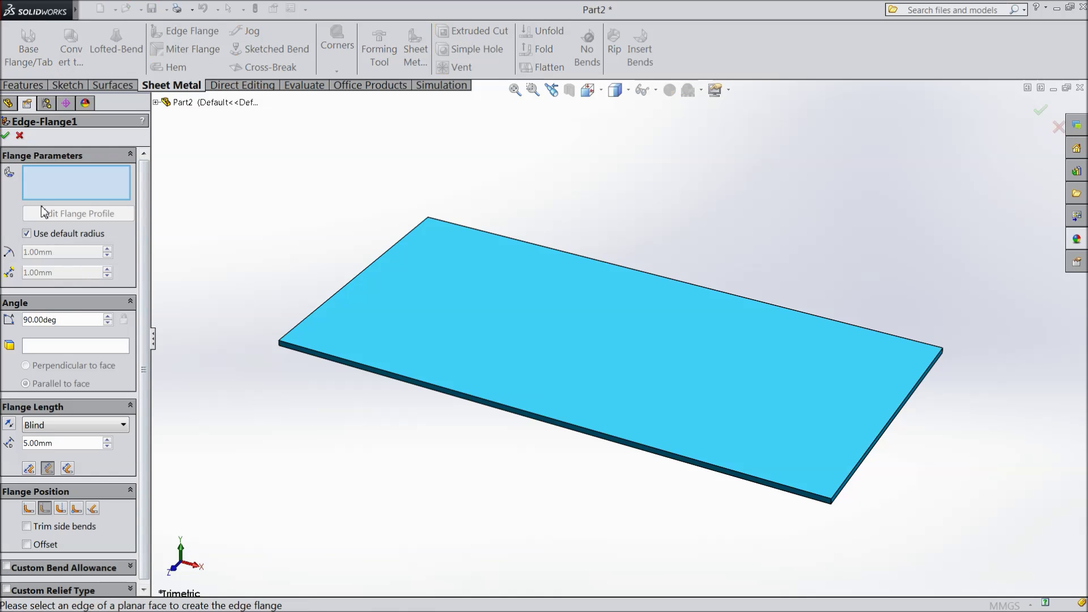
scroll(572, 454, "down", 3)
left_click(568, 404)
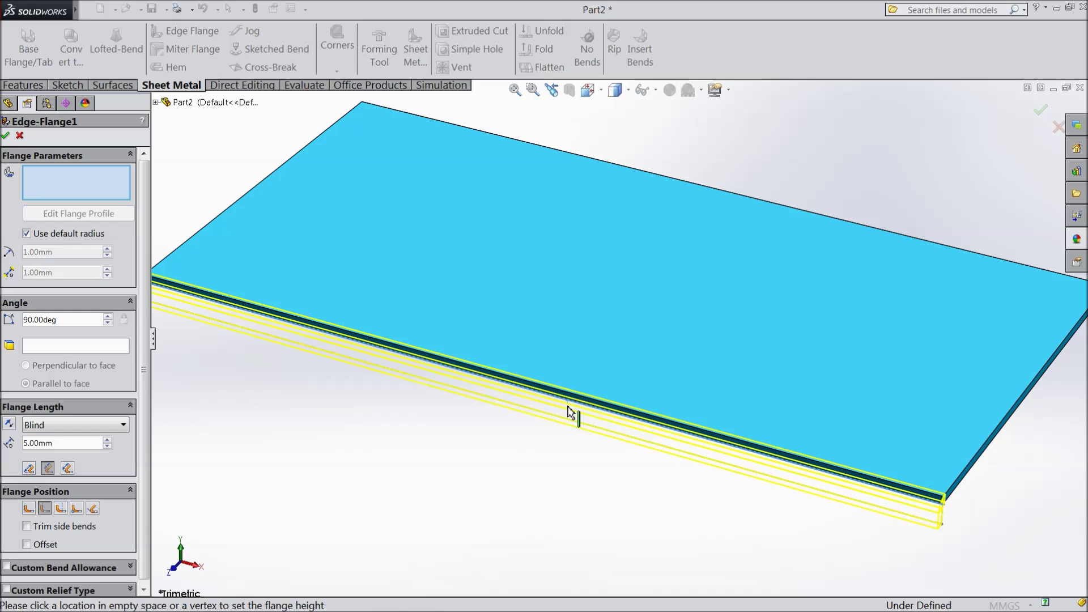
scroll(564, 482, "up", 3)
left_click(567, 516)
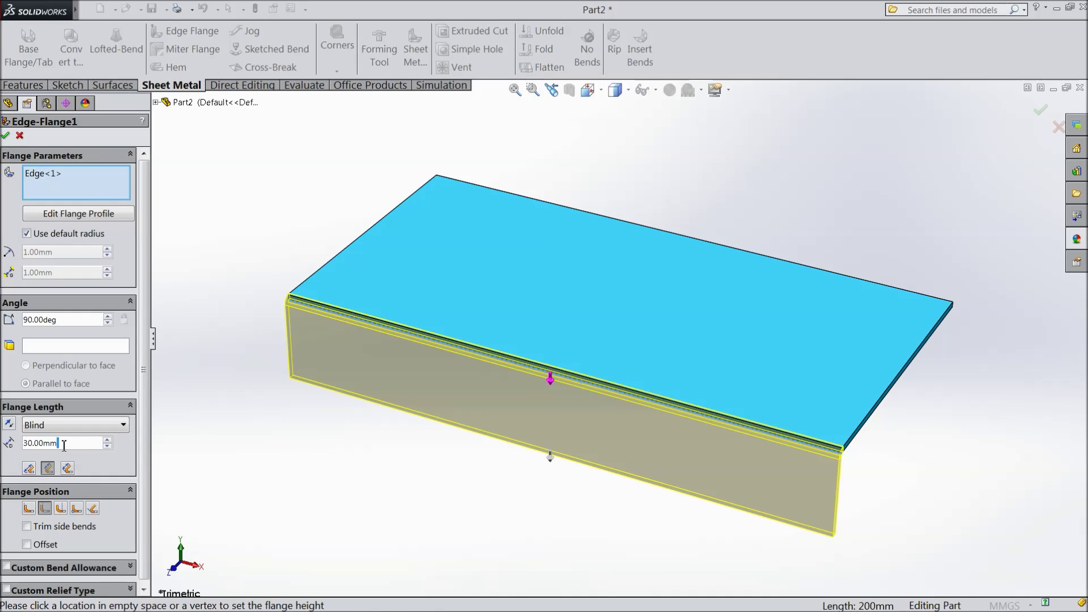
left_click_drag(64, 446, 19, 444)
type("80")
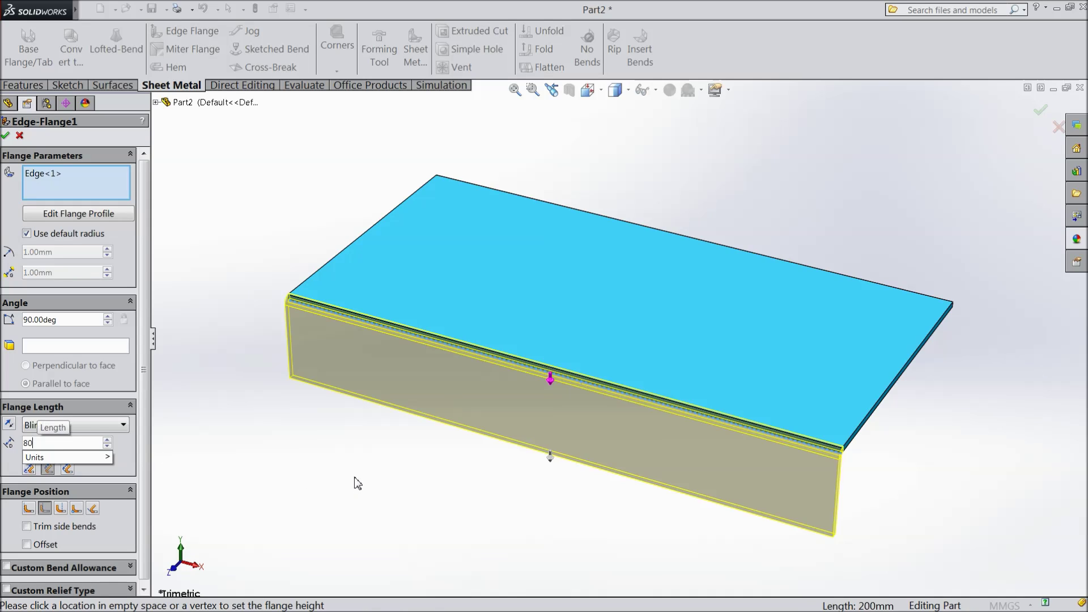
key("Return")
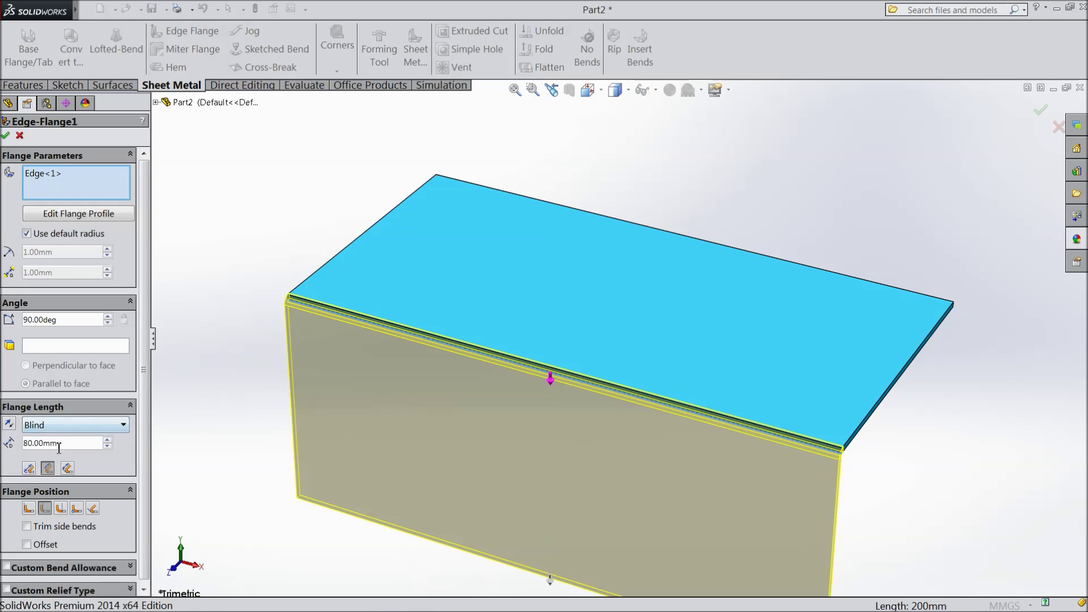
left_click_drag(59, 448, 21, 443)
type("60")
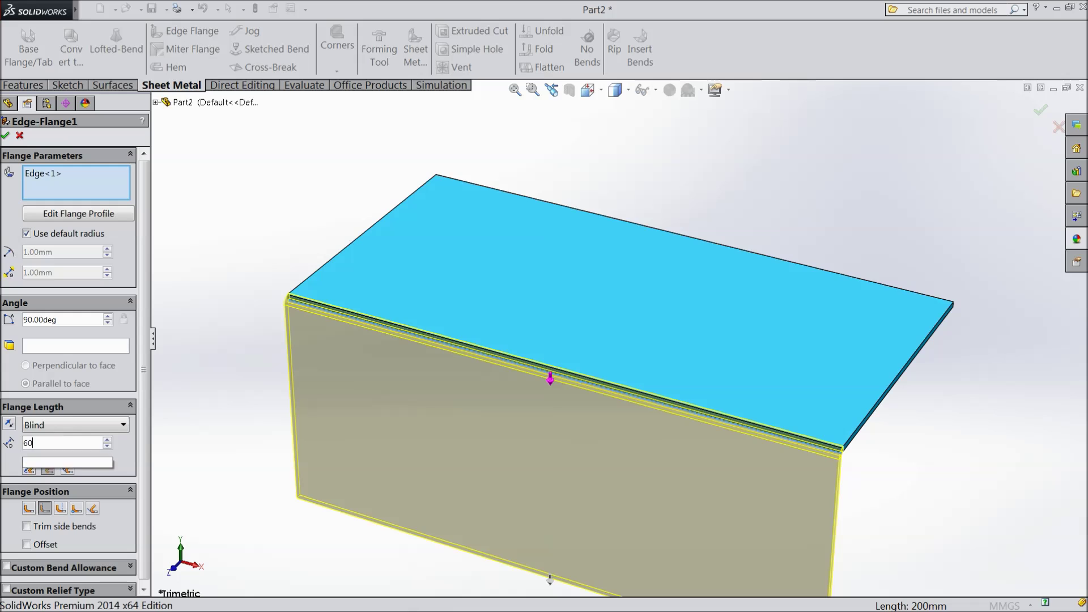
key("Return")
- Add the opposite long edge as a second 60 mm wall and accept the flange
middle_click_drag(249, 405, 232, 378)
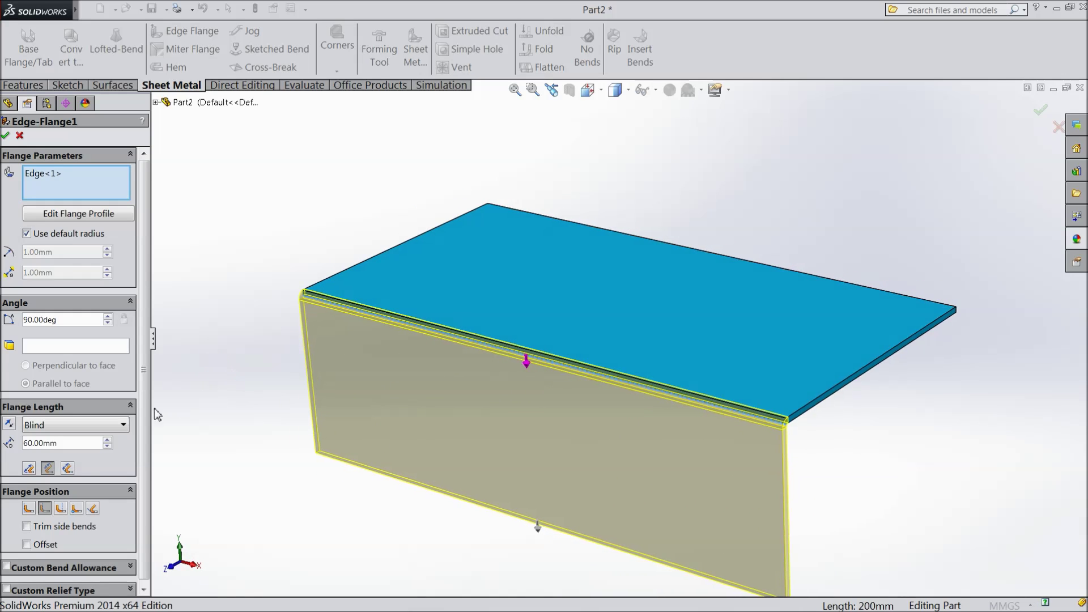
middle_click_drag(199, 449, 136, 453)
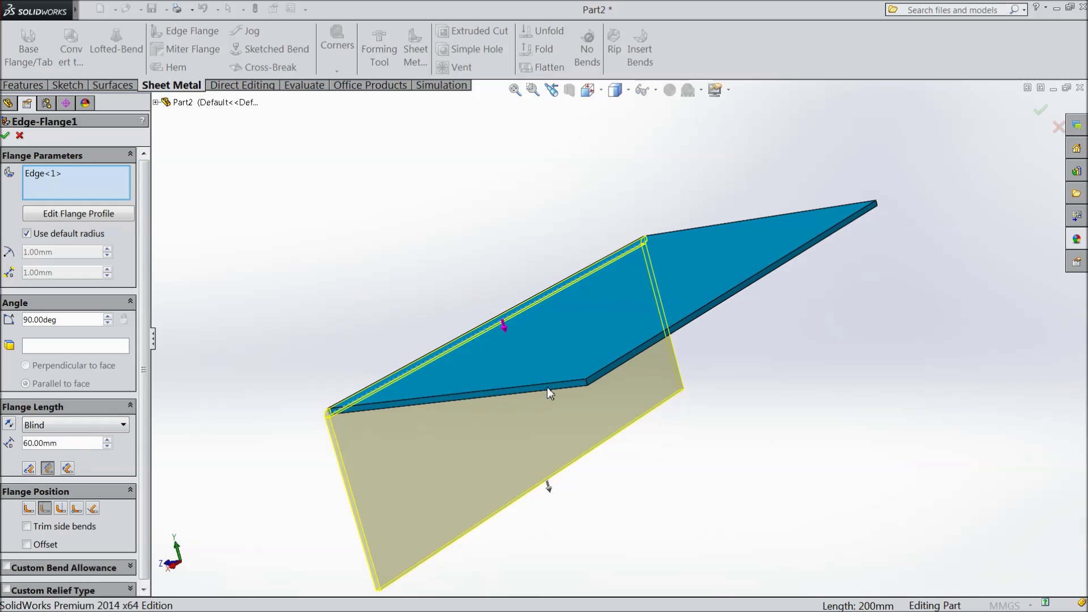
left_click(611, 377)
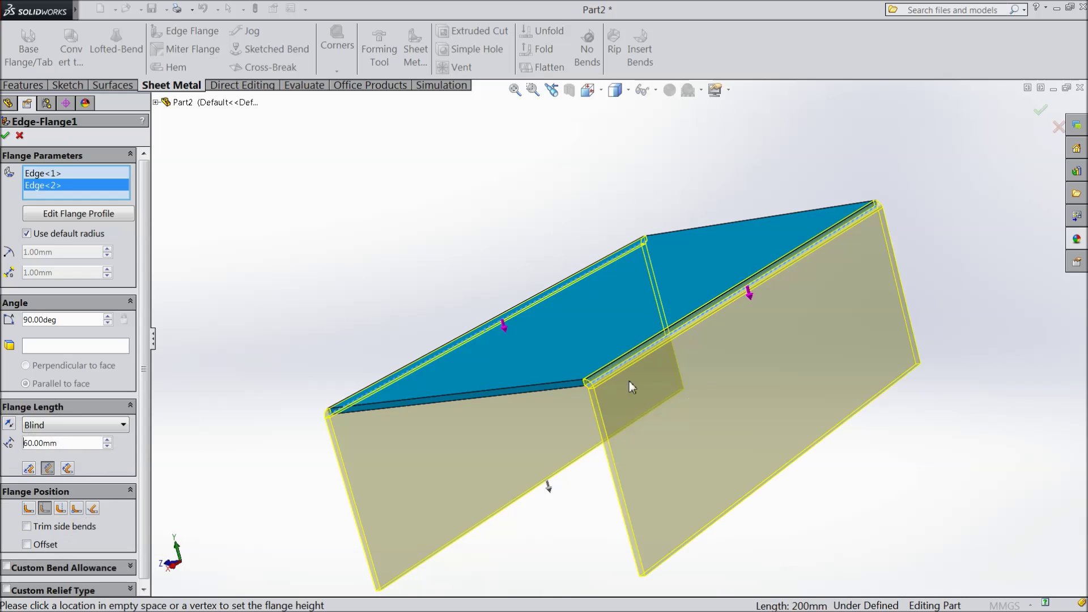
scroll(629, 391, "up", 1)
middle_click_drag(577, 465, 678, 455)
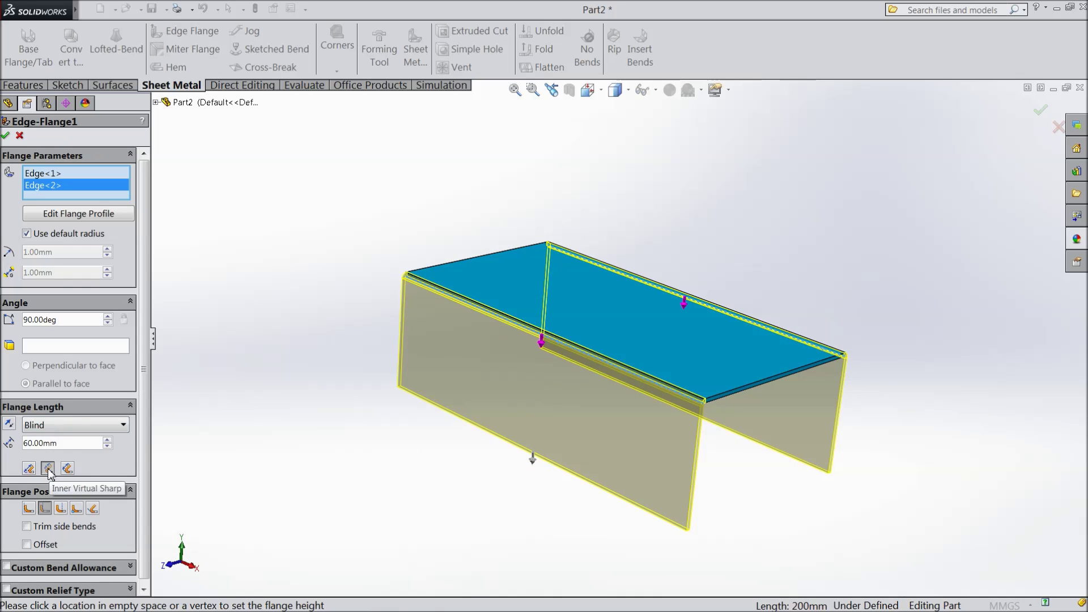
left_click(5, 136)
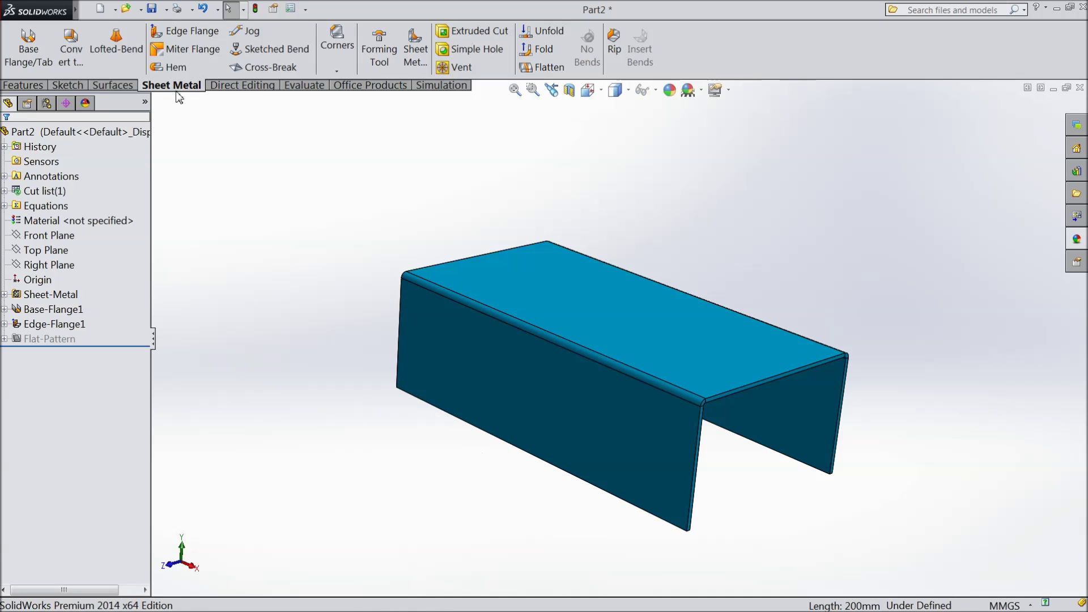
- Start an edge flange on the near wall's bottom edge, turned outward, 15 mm long
left_click(187, 31)
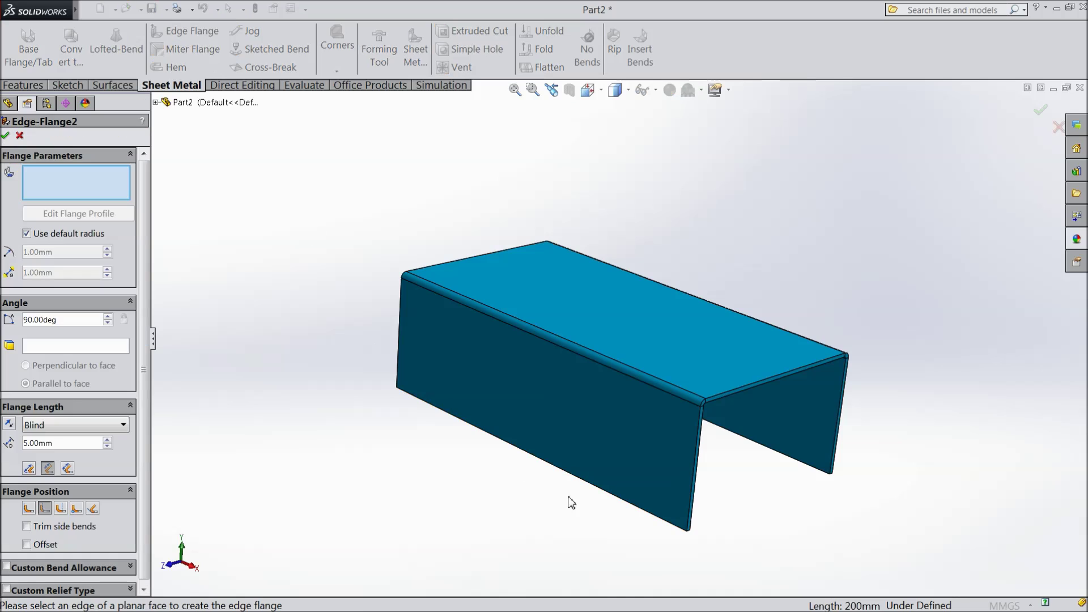
scroll(604, 499, "down", 2)
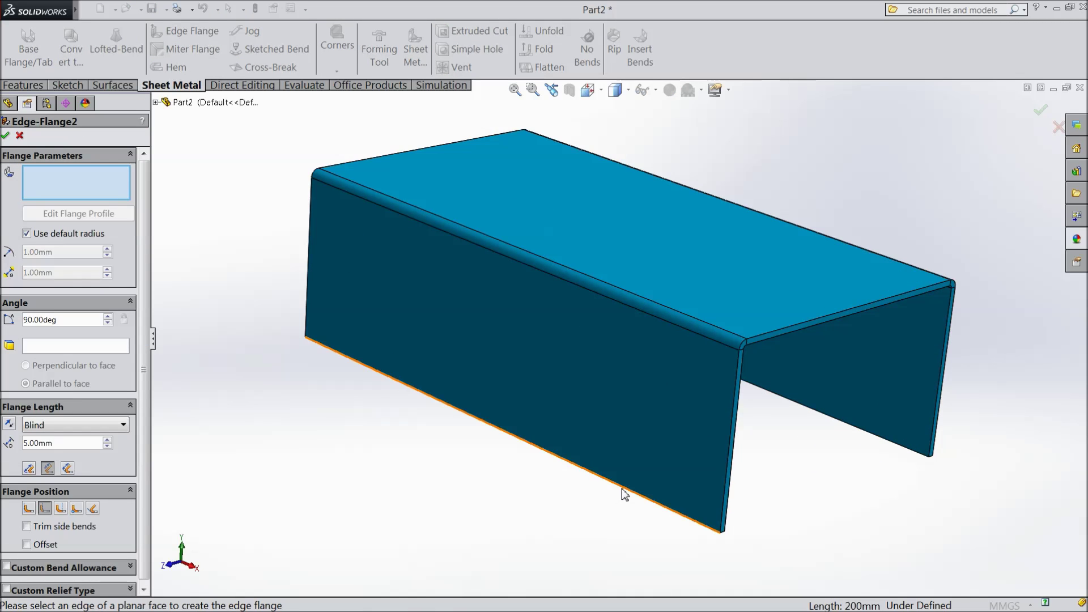
left_click(622, 495)
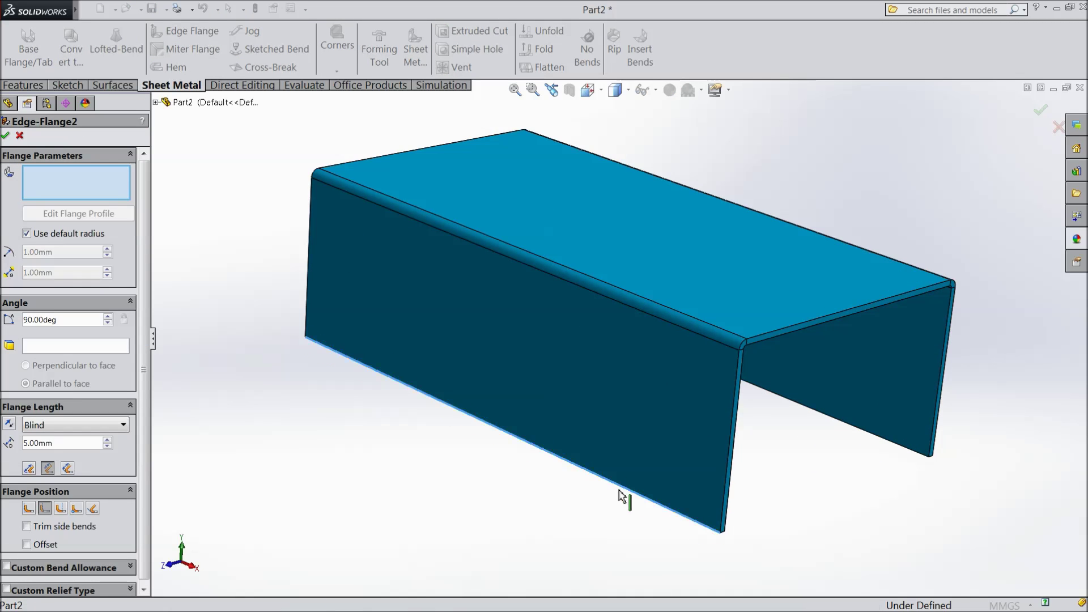
left_click(437, 516)
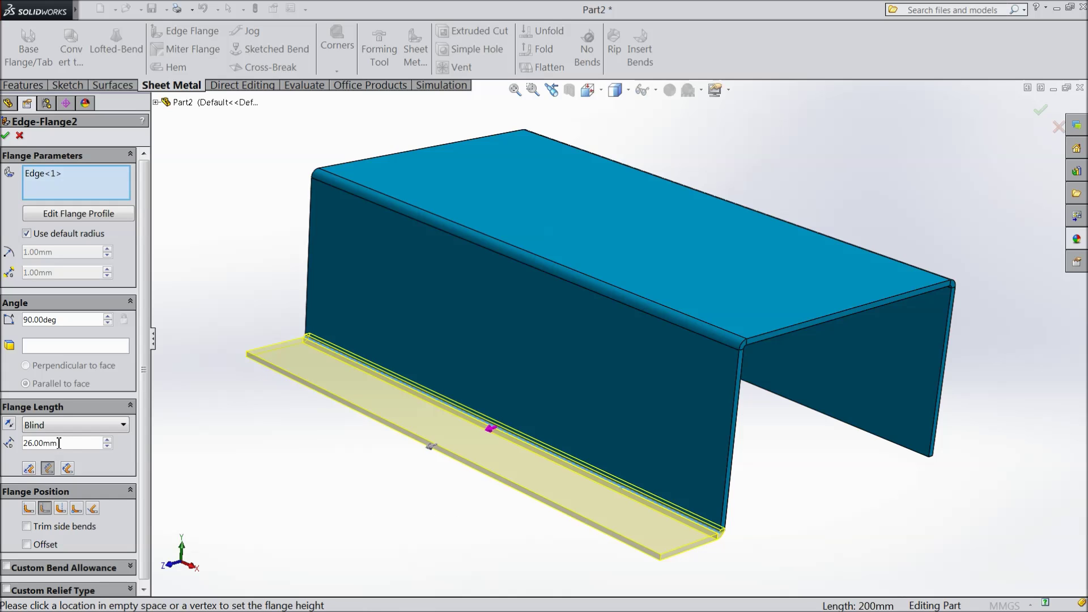
left_click_drag(59, 443, 20, 440)
type("15")
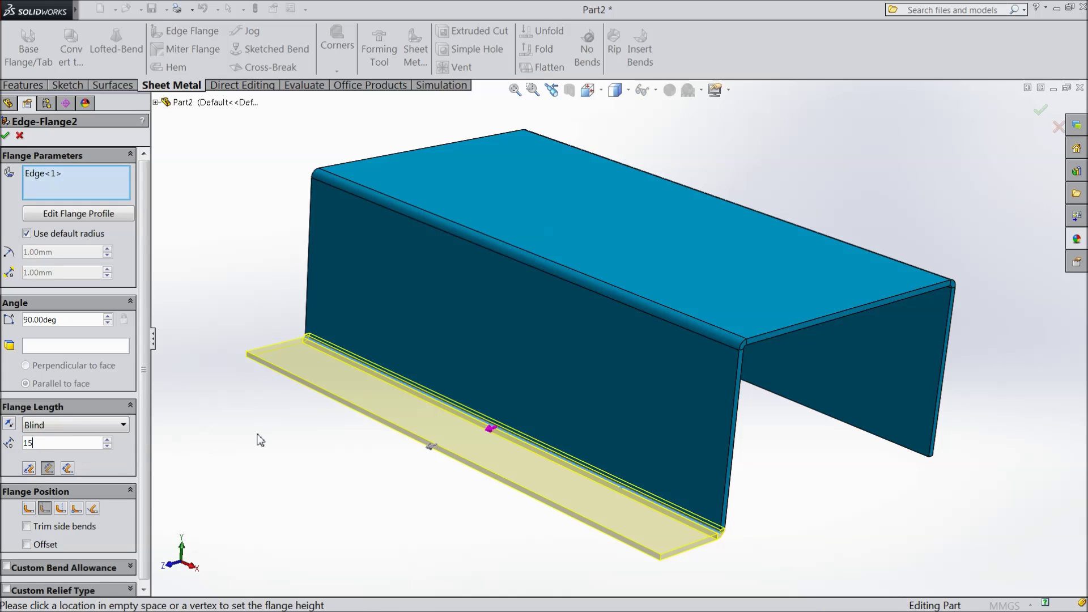
key("Return")
- Add the far wall's bottom edge as a second 15 mm foot and accept
middle_click_drag(299, 458, 269, 453)
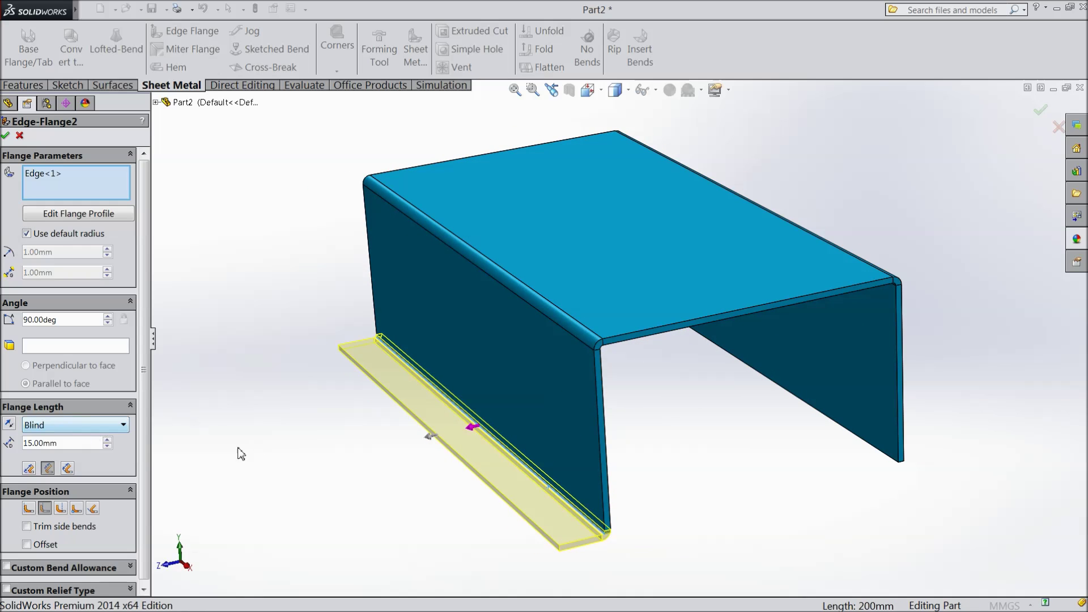
middle_click_drag(877, 522, 677, 416)
left_click(674, 417)
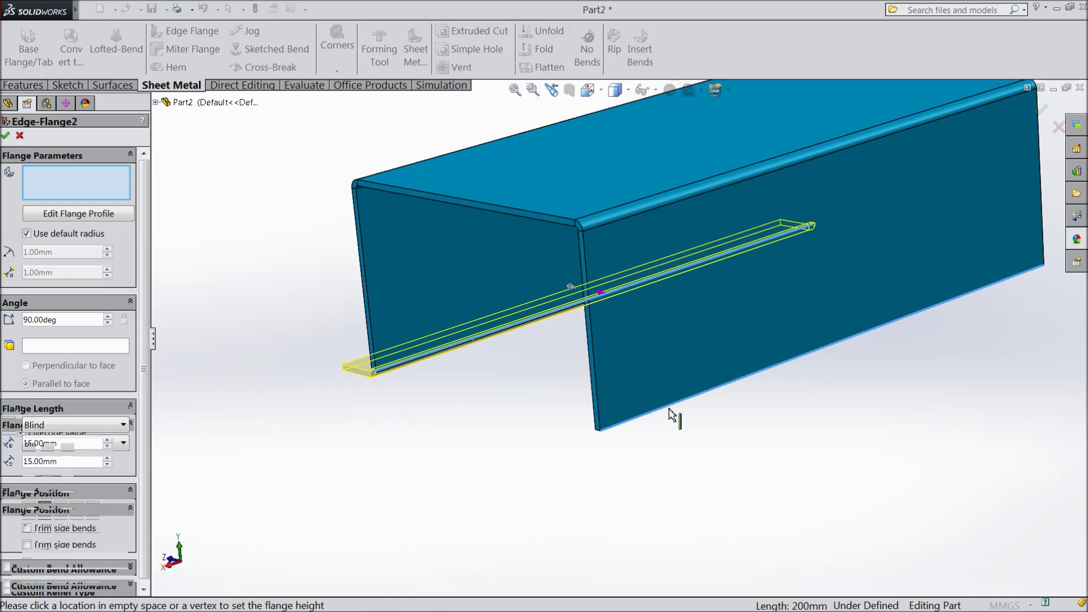
middle_click_drag(555, 410, 529, 450)
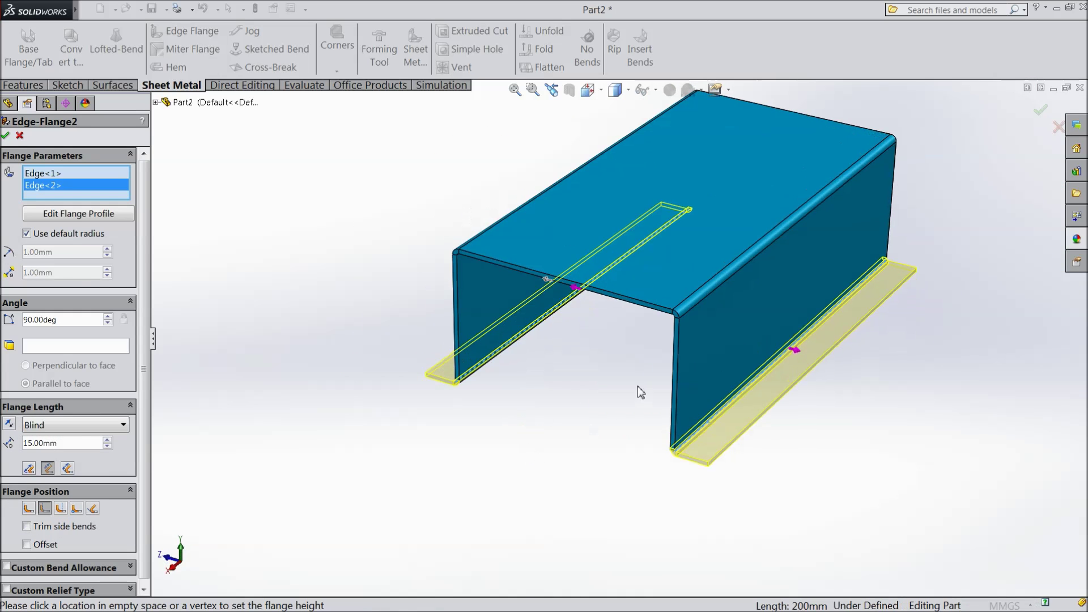
middle_click_drag(638, 388, 794, 226)
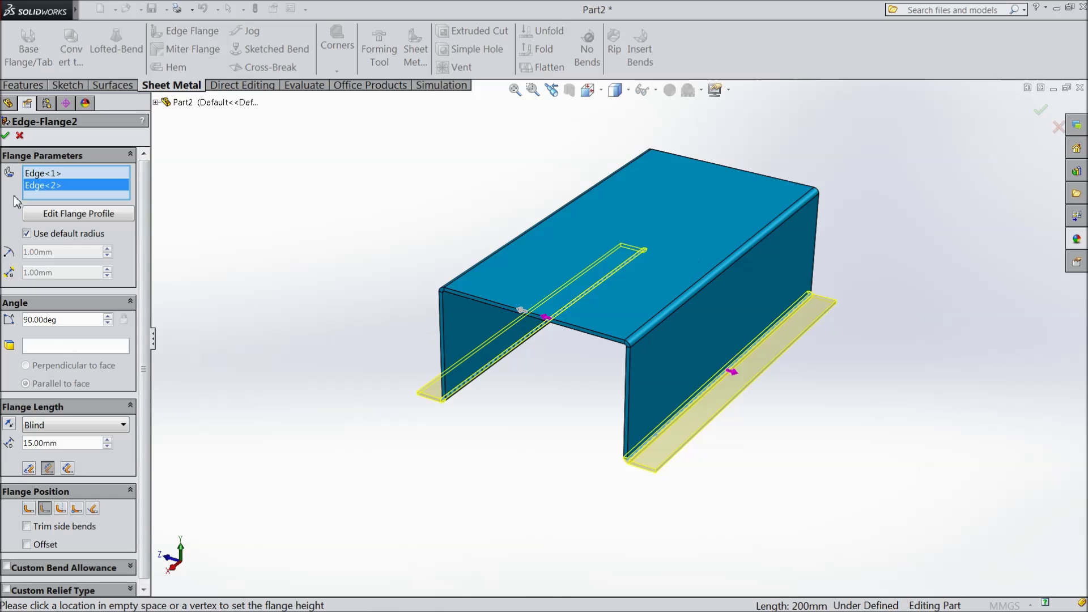
left_click(6, 137)
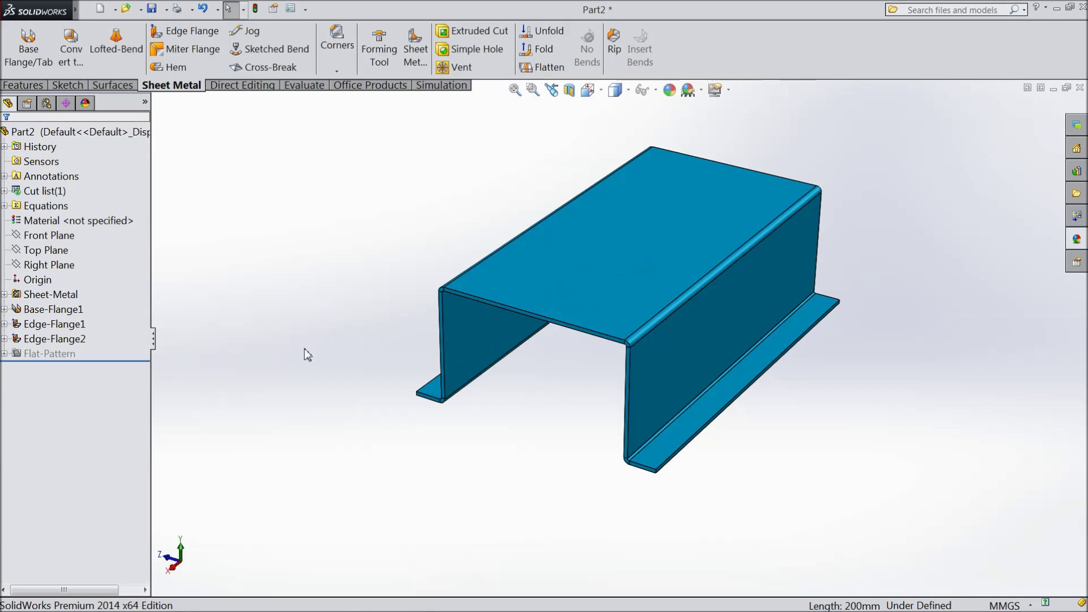
- Open a new sketch on the Front Plane and view it face-on
left_click(47, 266)
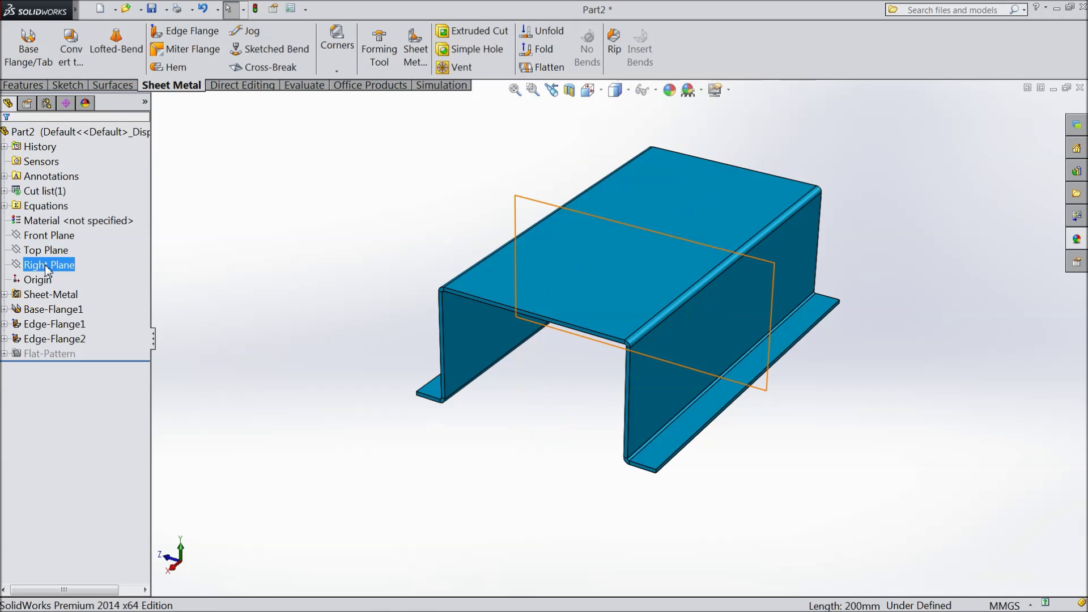
left_click(50, 235)
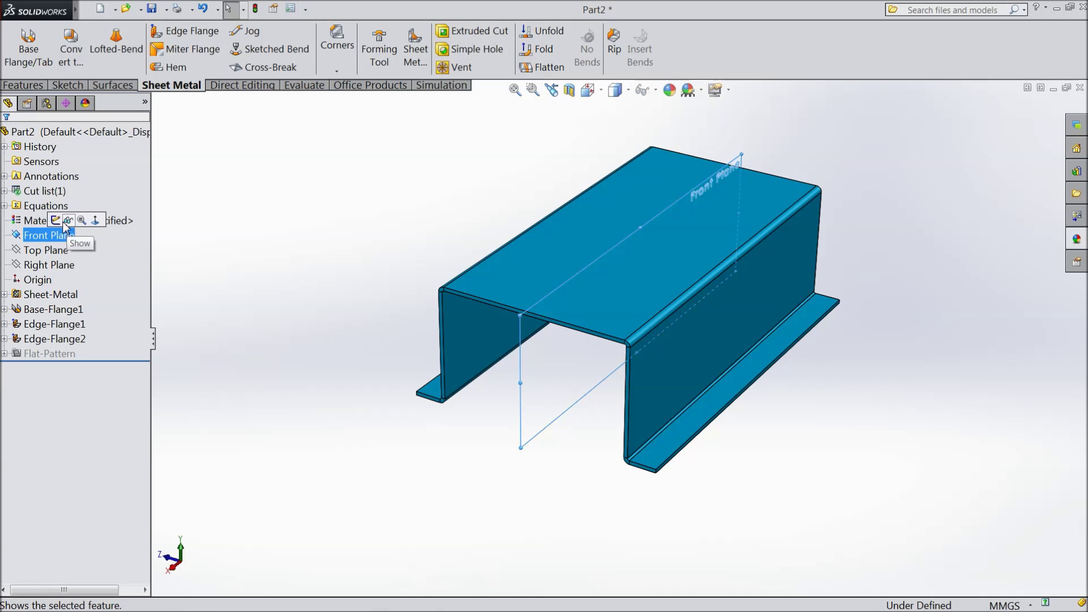
left_click(55, 220)
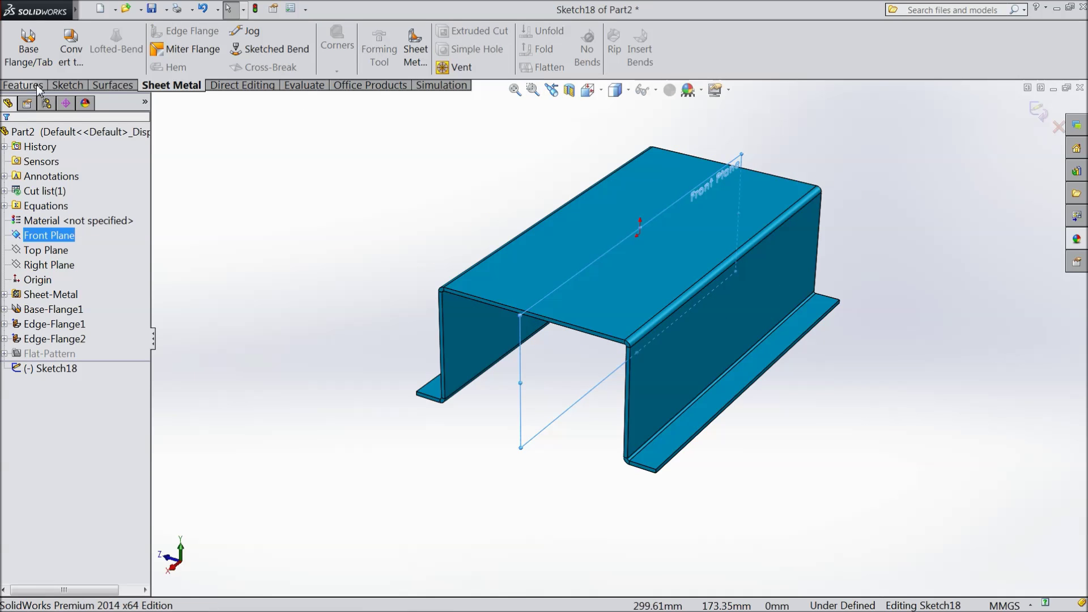
left_click(68, 85)
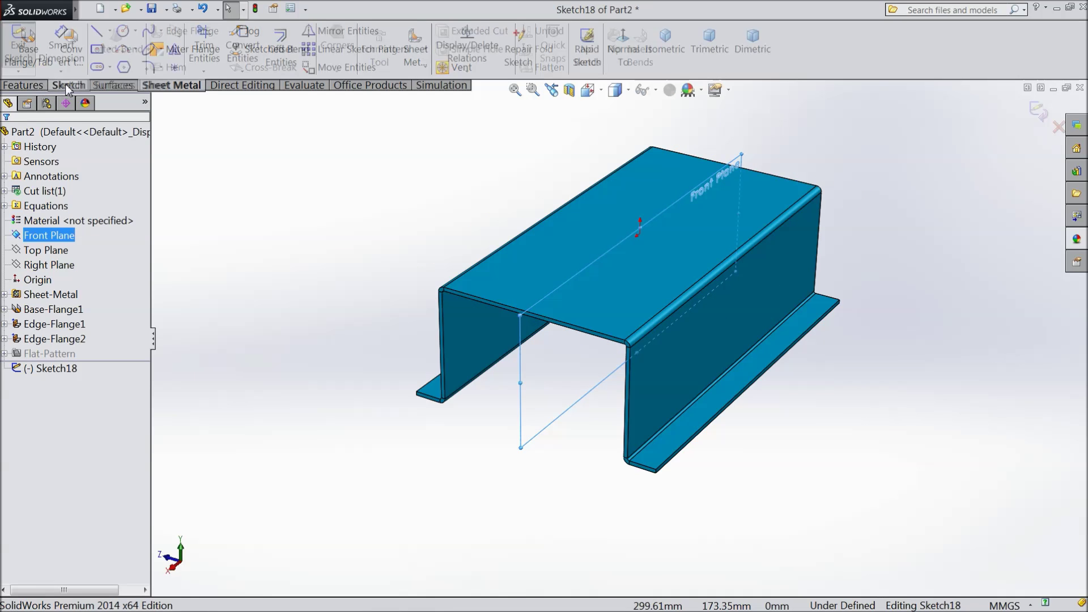
left_click(625, 55)
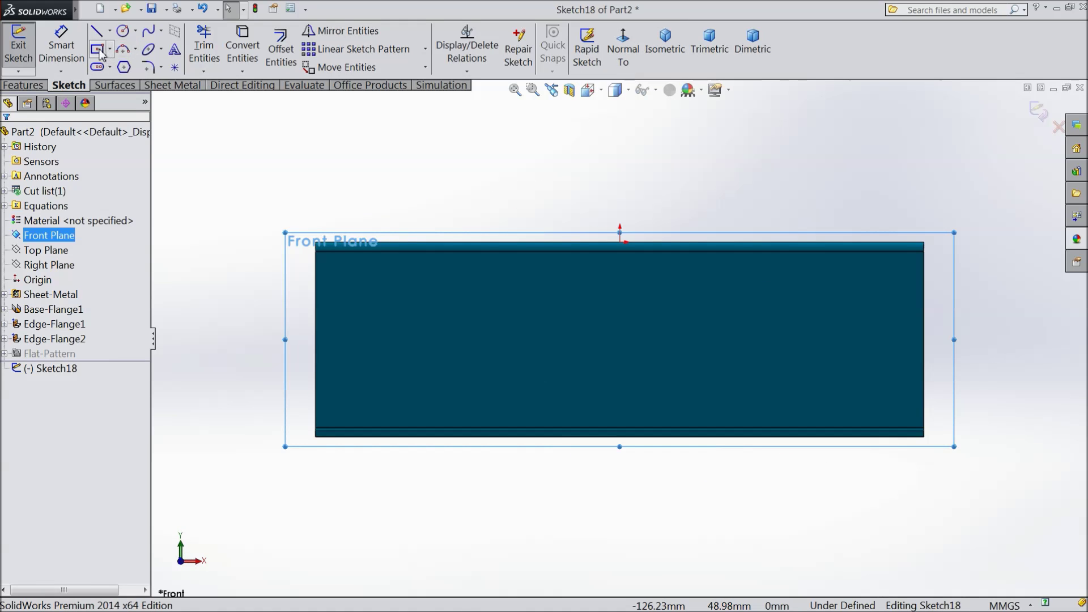
- Draw a centre rectangle and move it to straddle the walls' bottom edge
left_click(98, 50)
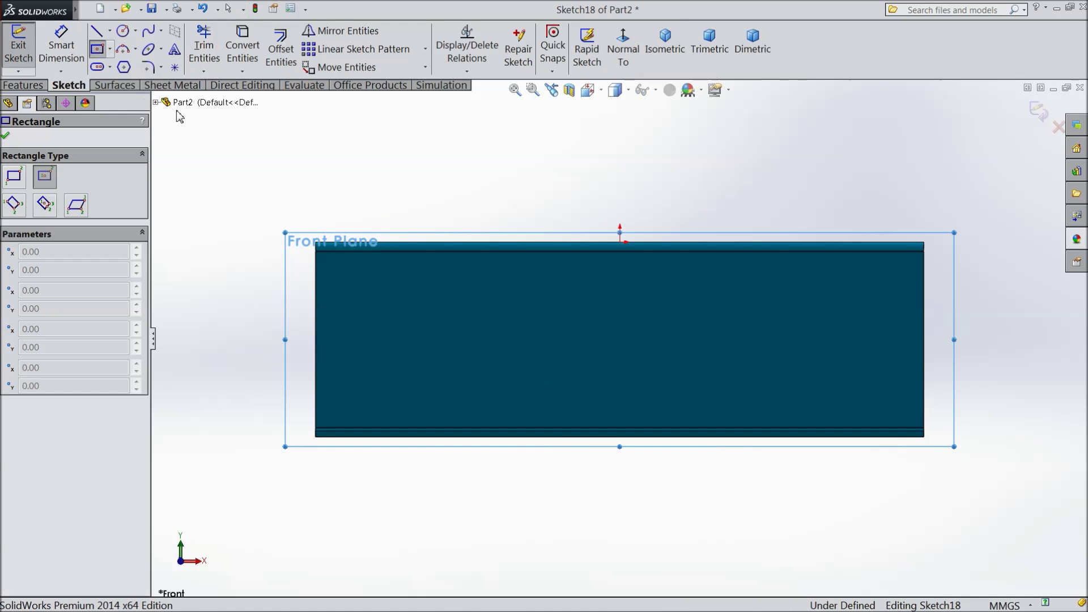
left_click(622, 408)
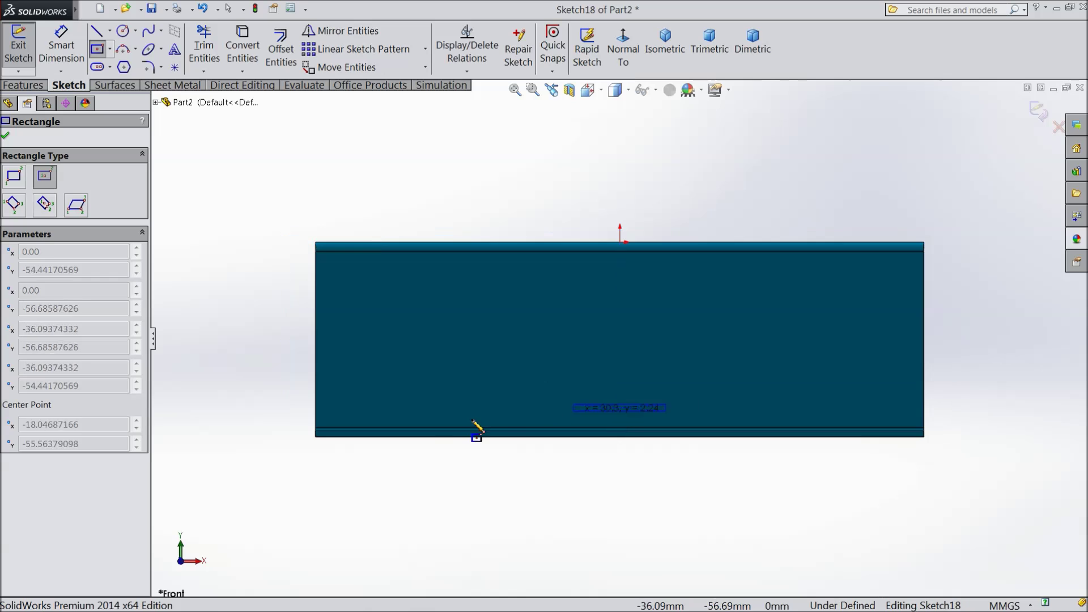
left_click(389, 466)
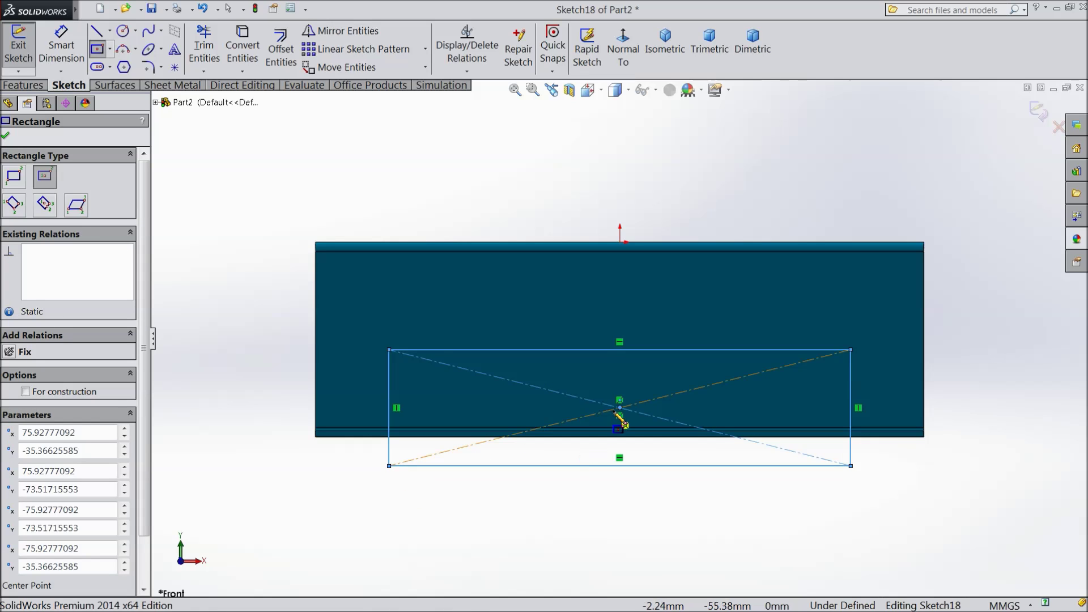
left_click(10, 138)
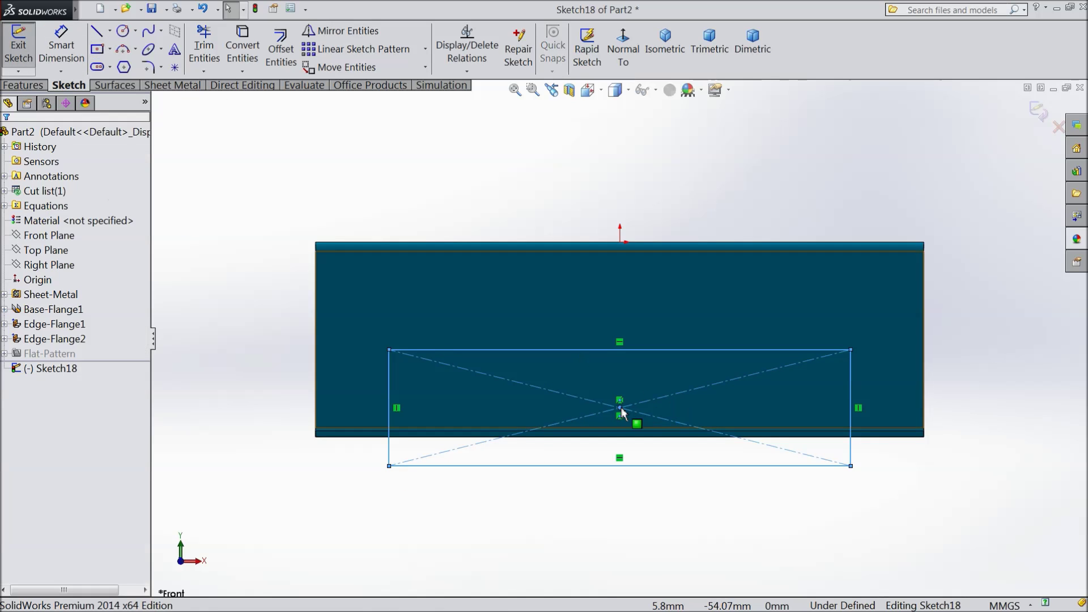
left_click_drag(620, 408, 621, 451)
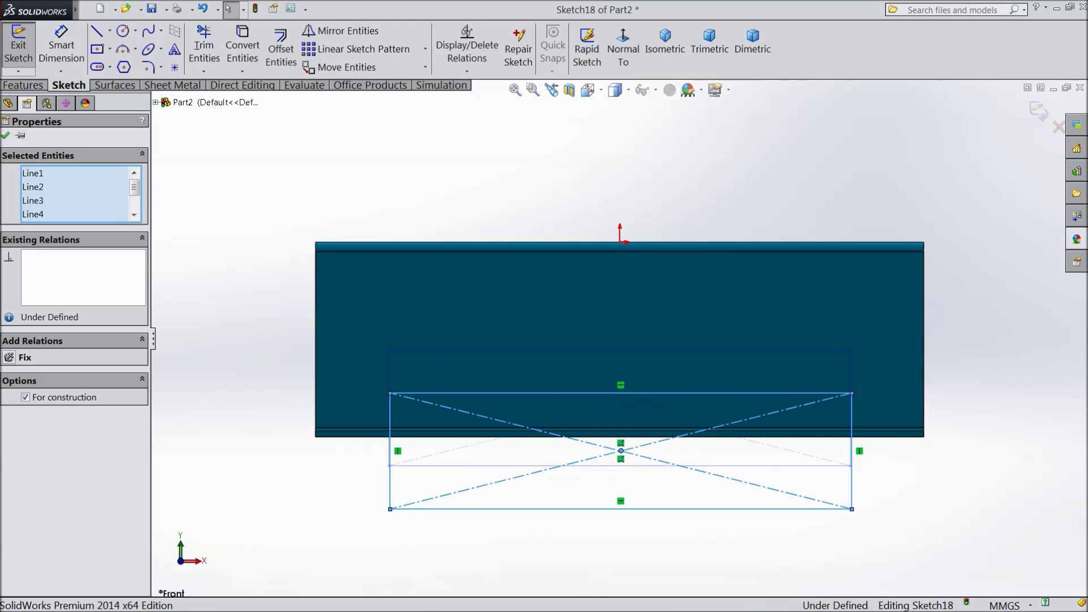
- Add a Vertical relation between the rectangle's centre and the origin
left_click(622, 251, "ctrl")
left_click(384, 172)
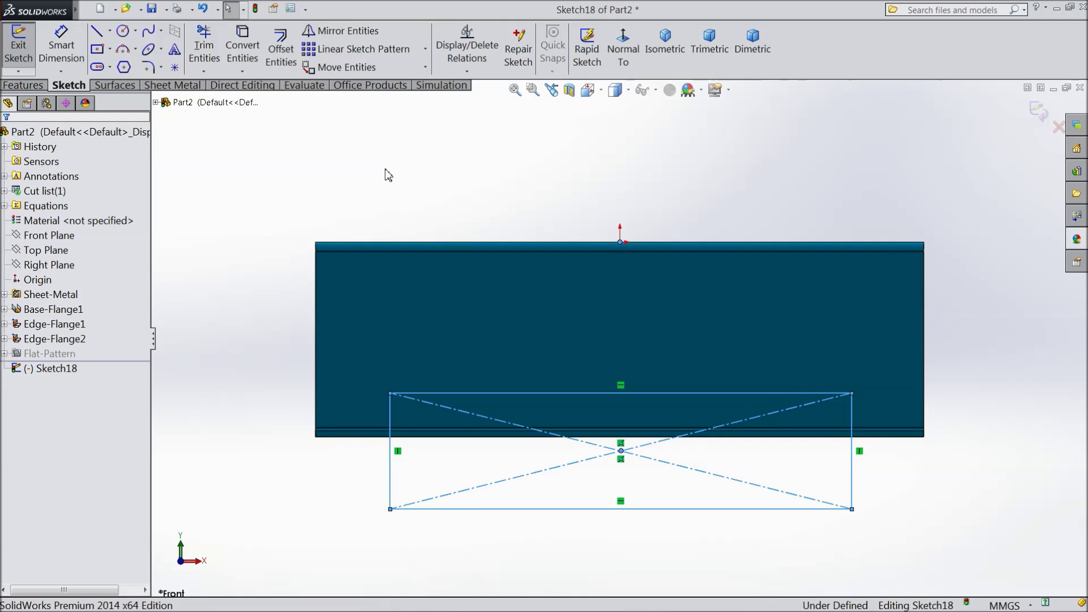
left_click(620, 242)
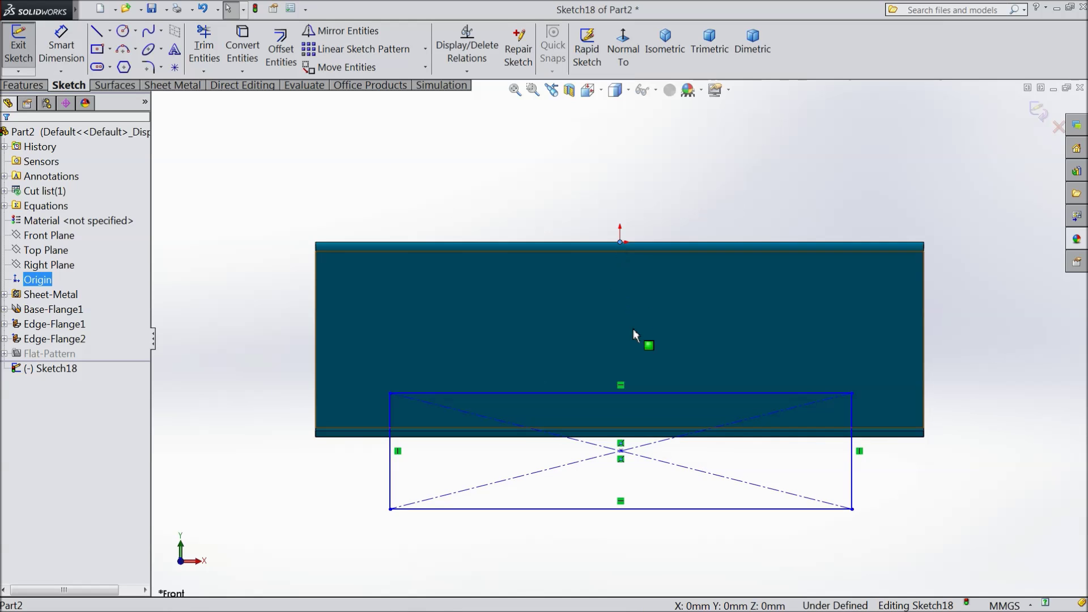
left_click(621, 451, "ctrl")
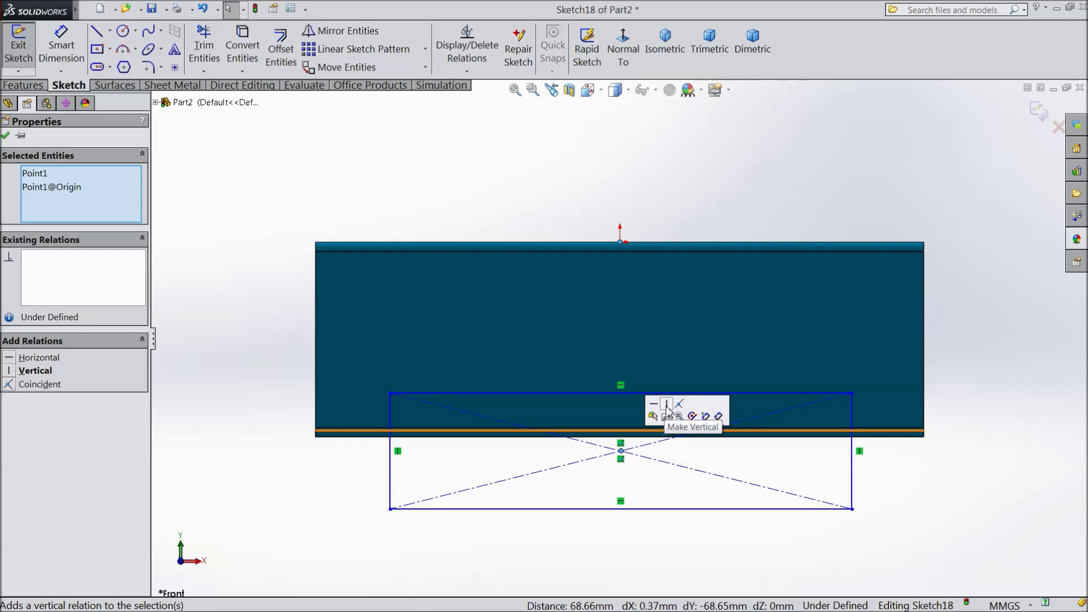
left_click(667, 403)
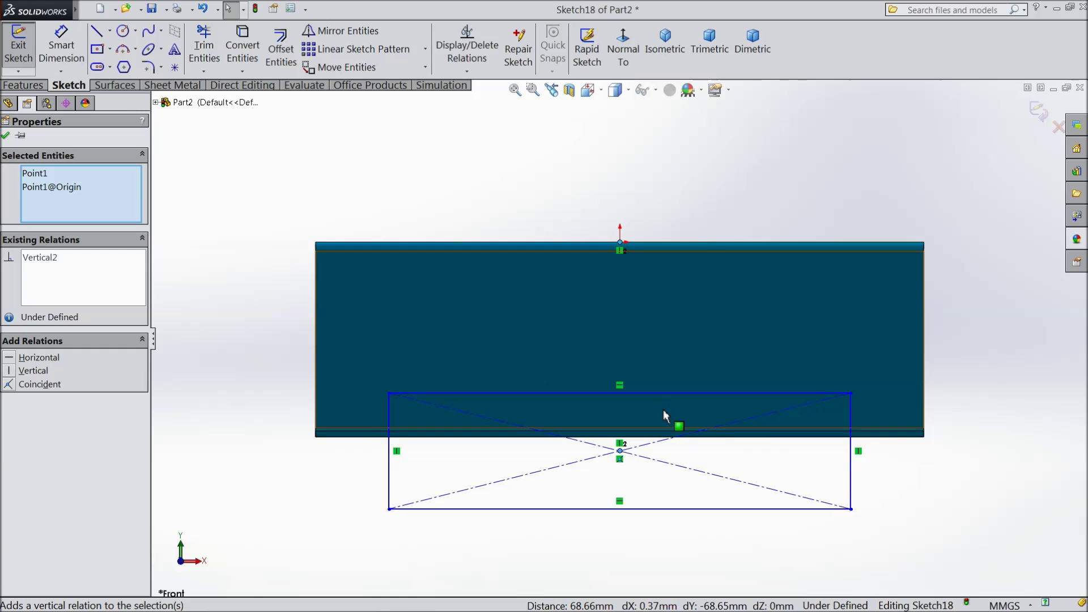
- Extruded-cut the rectangle Blind in both directions, 140 mm deep, notching both side walls
left_click(5, 135)
left_click(23, 85)
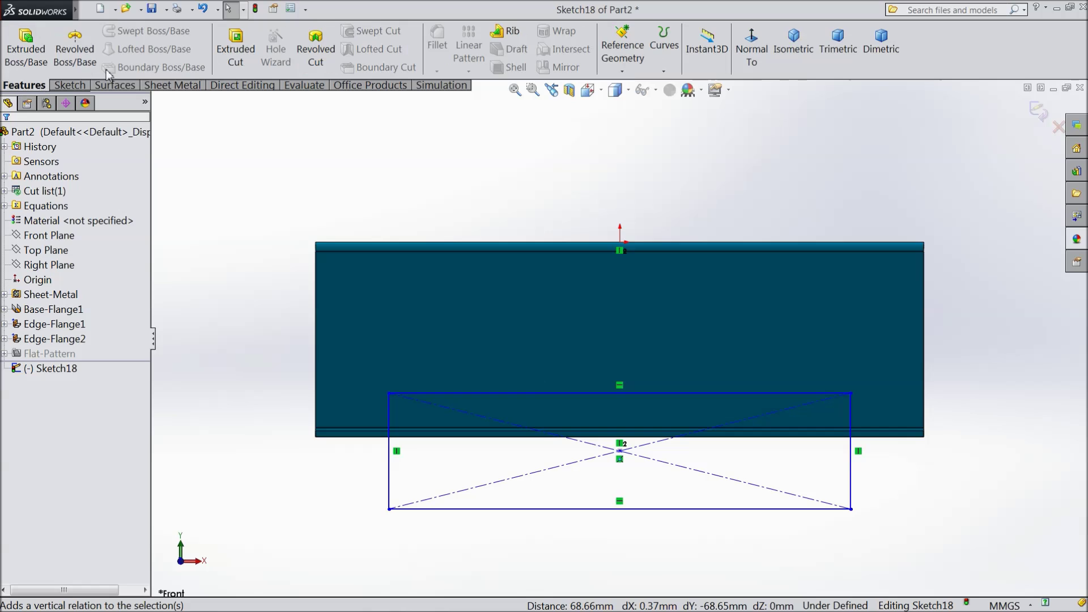
left_click(235, 48)
left_click(55, 216)
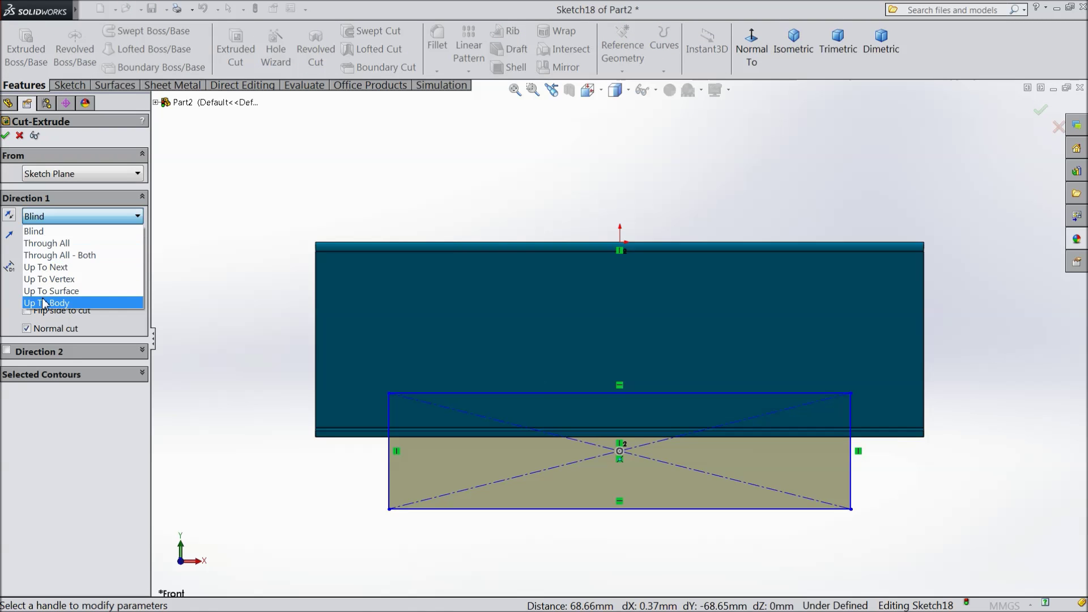
left_click(55, 216)
scroll(246, 258, "up", 2)
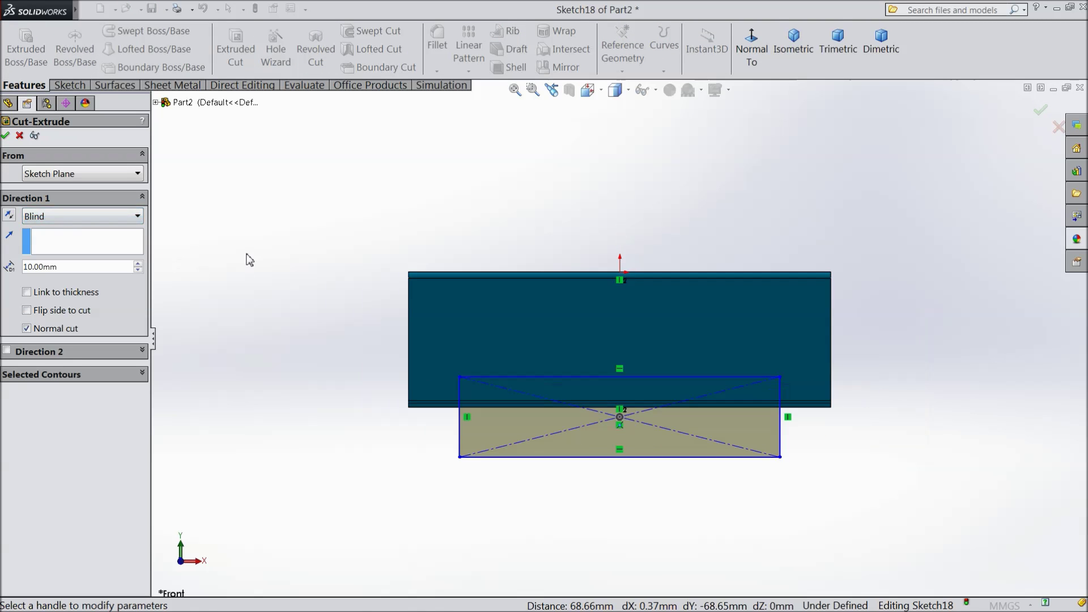
middle_click_drag(245, 258, 323, 295)
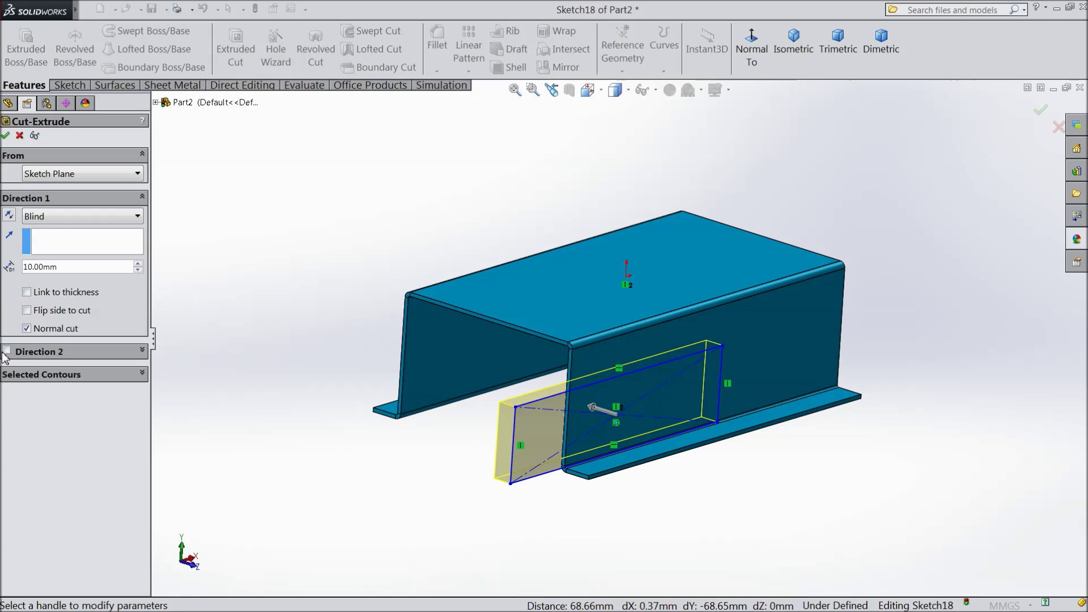
left_click(6, 350)
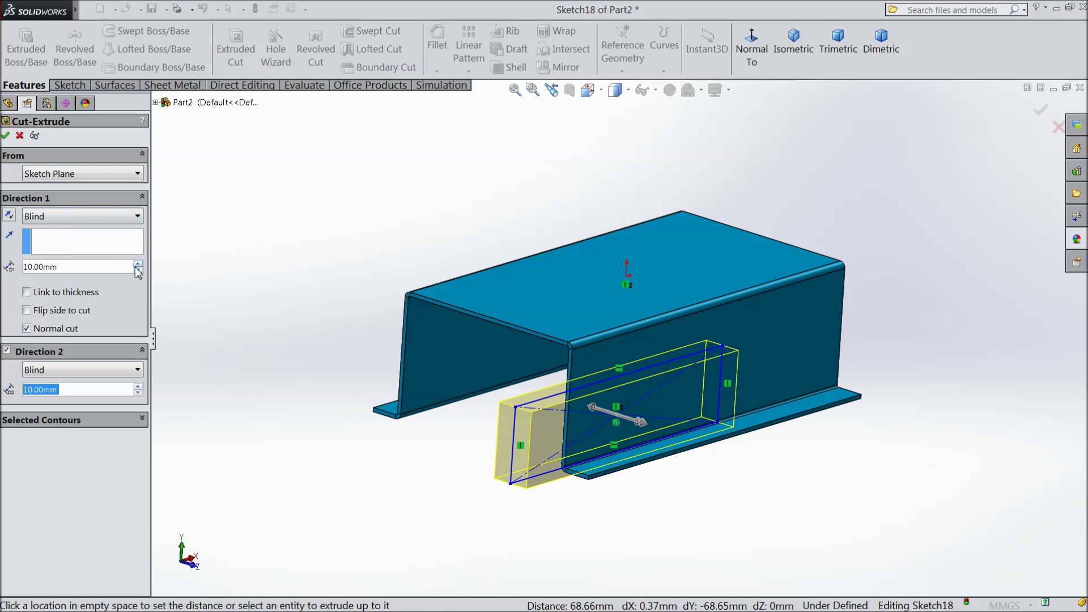
left_click_drag(138, 264, 138, 264)
left_click_drag(138, 388, 138, 387)
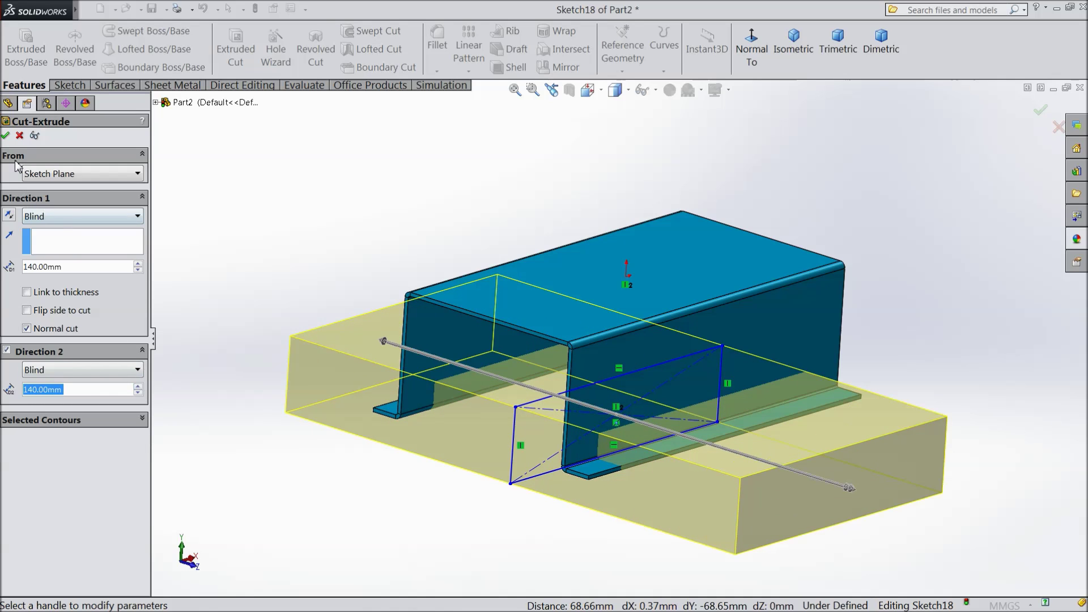
left_click(6, 135)
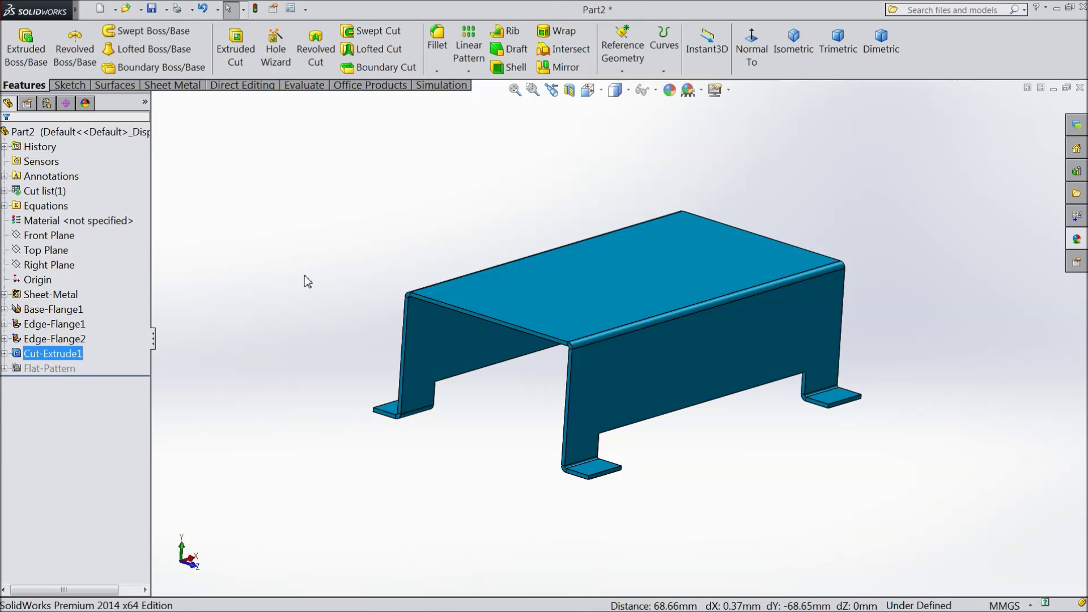
- Adjust Part2's appearance sliders until the colour reads RGB 0, 217, 255, and accept
middle_click_drag(307, 286, 293, 324)
left_click(56, 132)
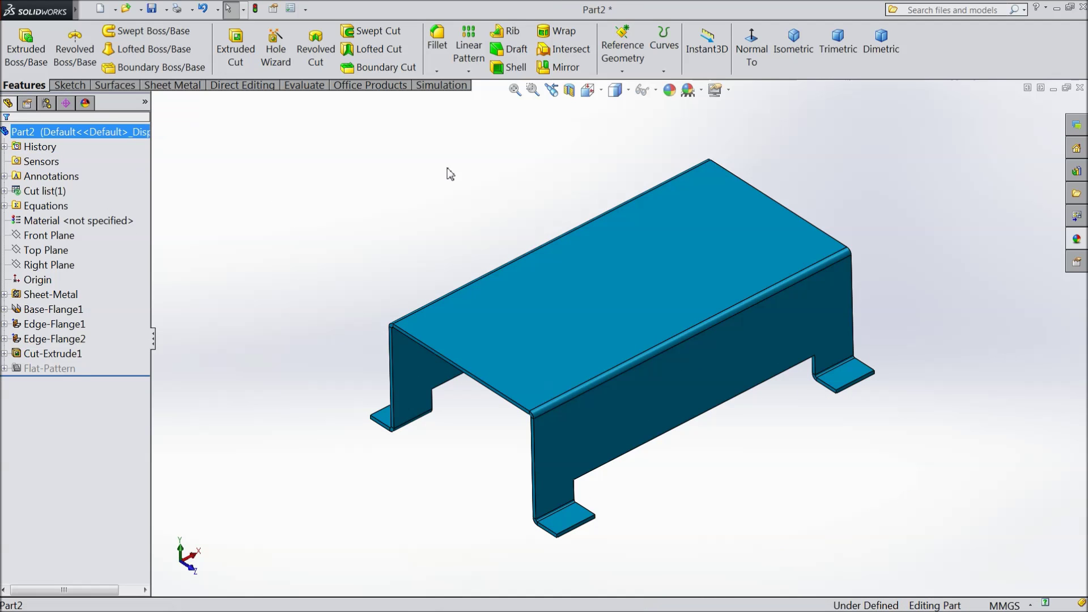
left_click(669, 89)
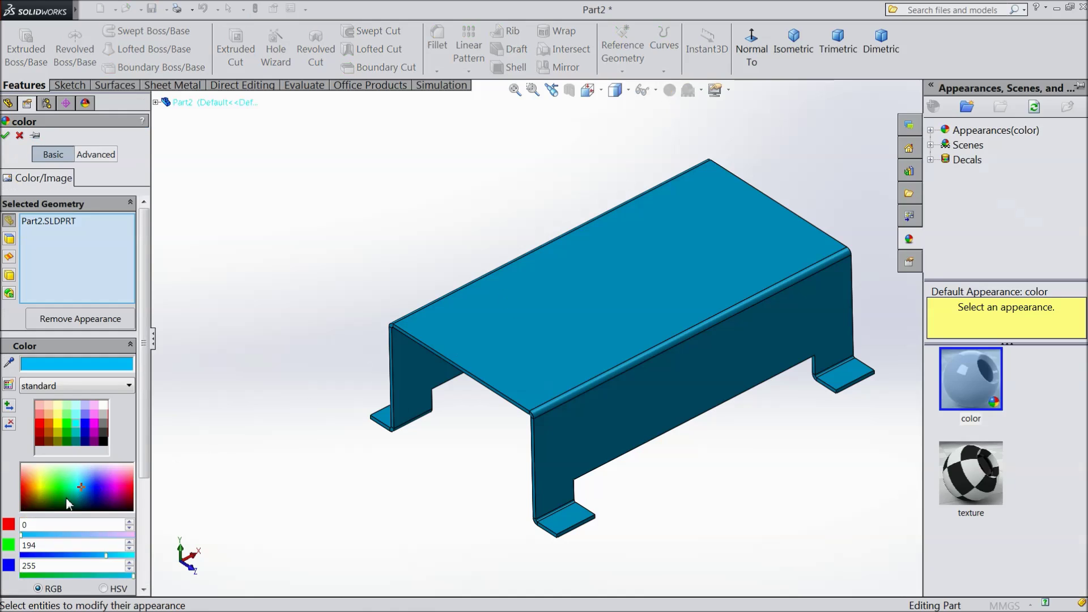
left_click_drag(106, 557, 120, 560)
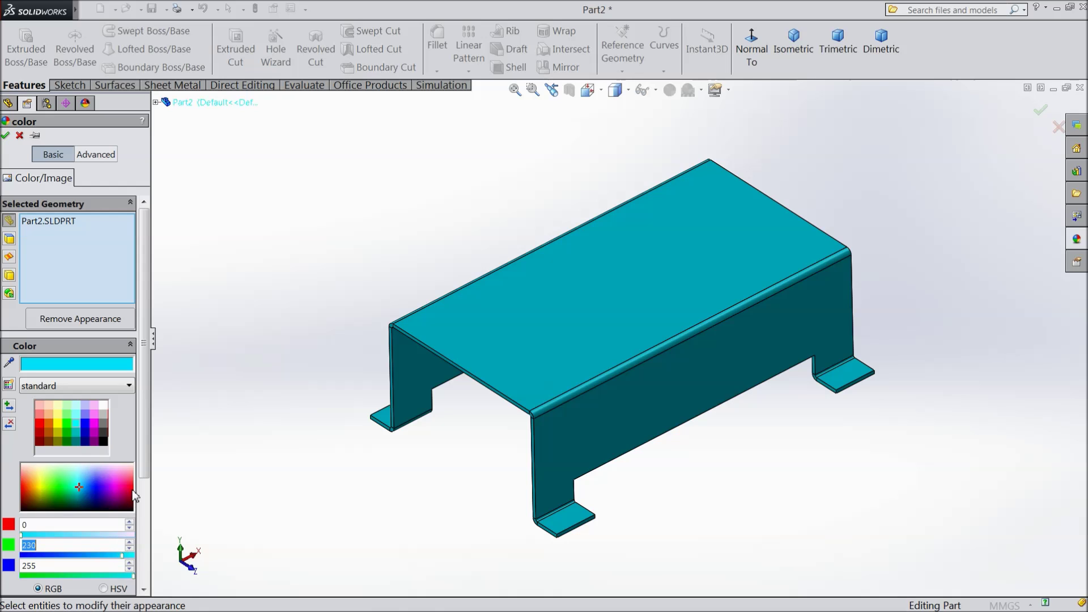
scroll(145, 459, "down", 2)
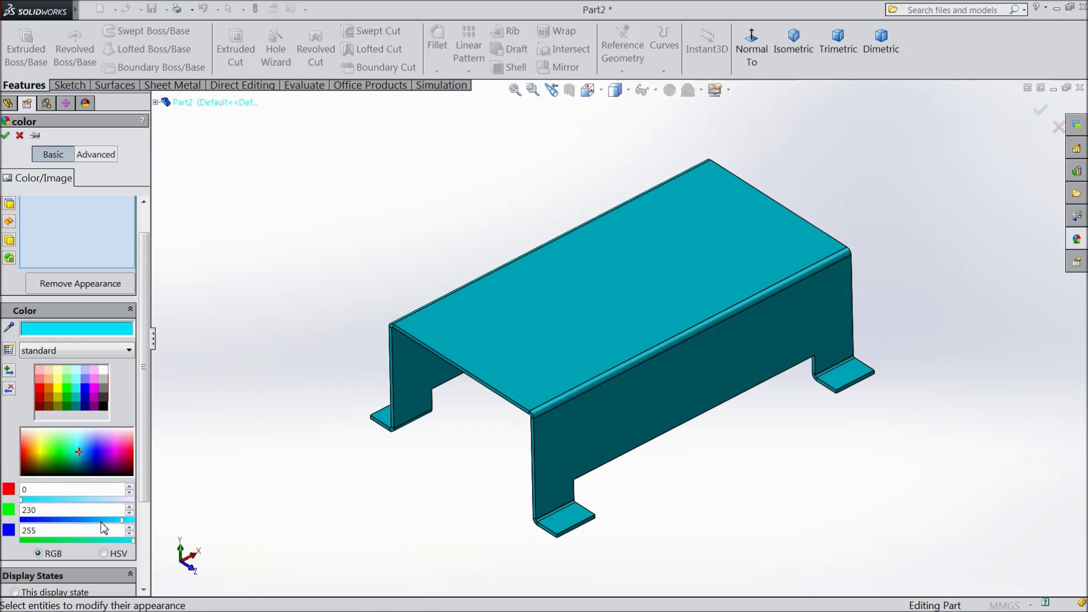
left_click_drag(101, 522, 88, 522)
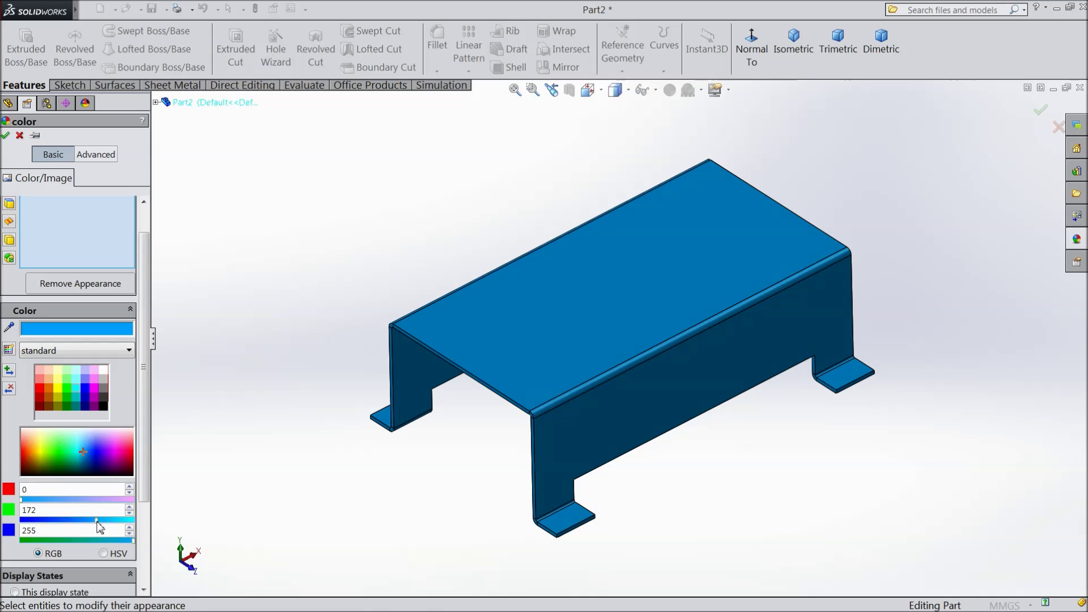
left_click_drag(97, 521, 112, 524)
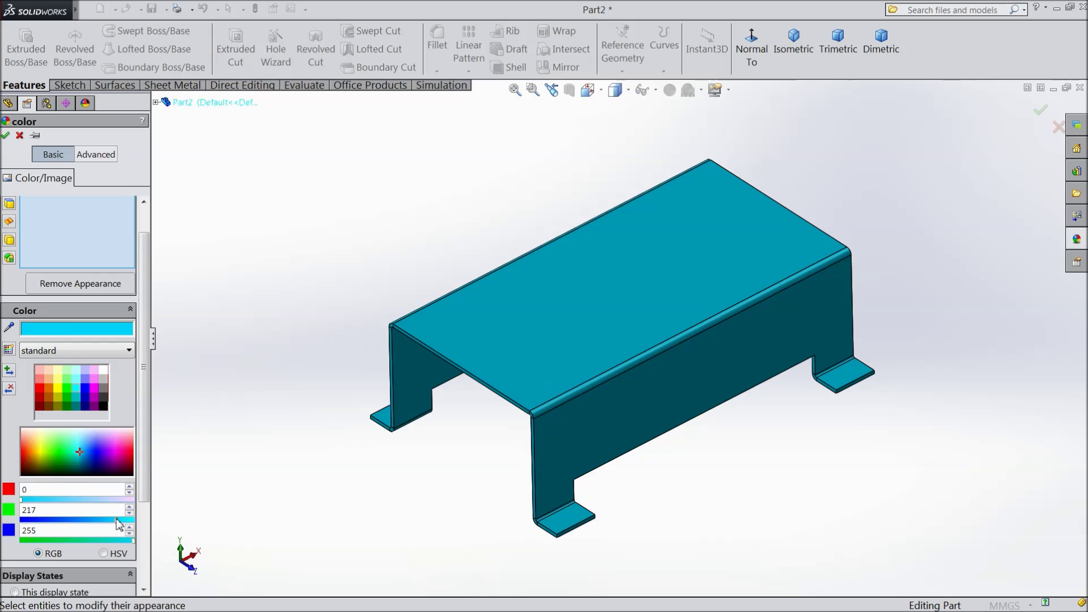
left_click(6, 135)
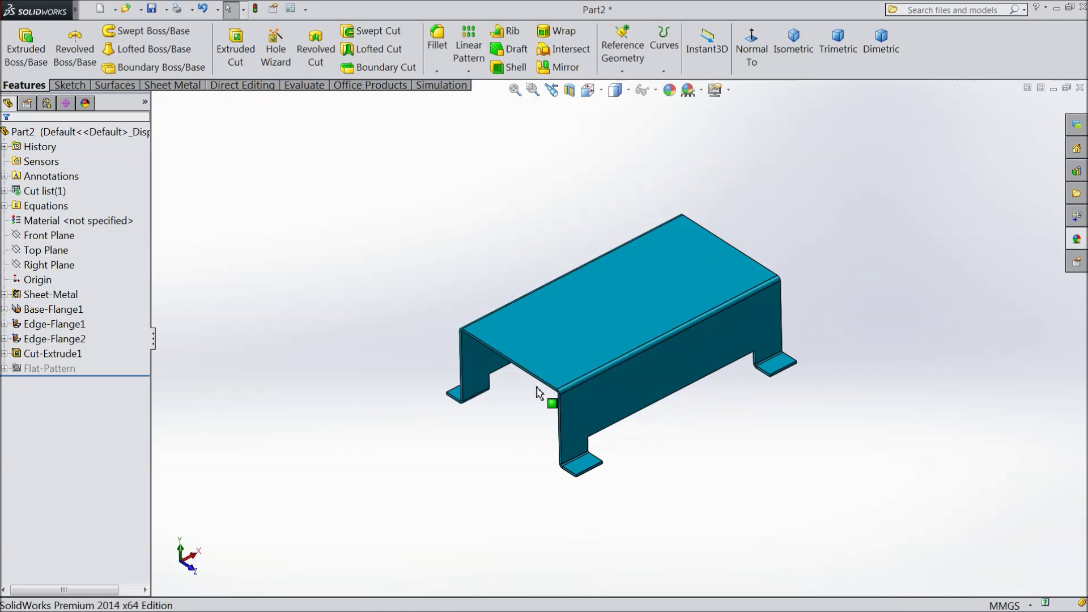
- Start a new sketch on the cover's top face and view it Normal To
left_click(573, 305)
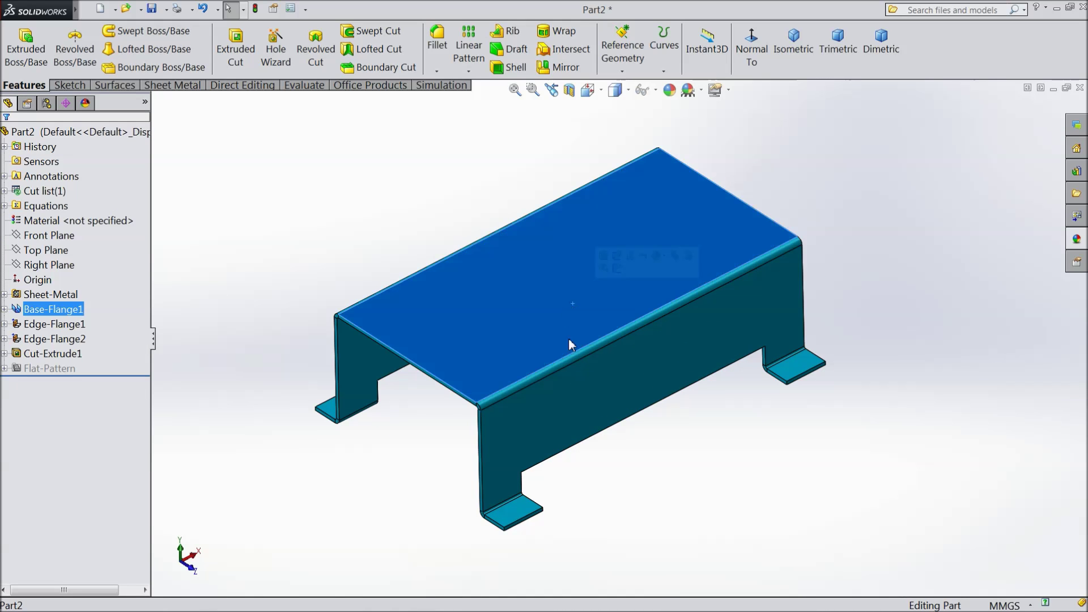
middle_click_drag(595, 382, 588, 450)
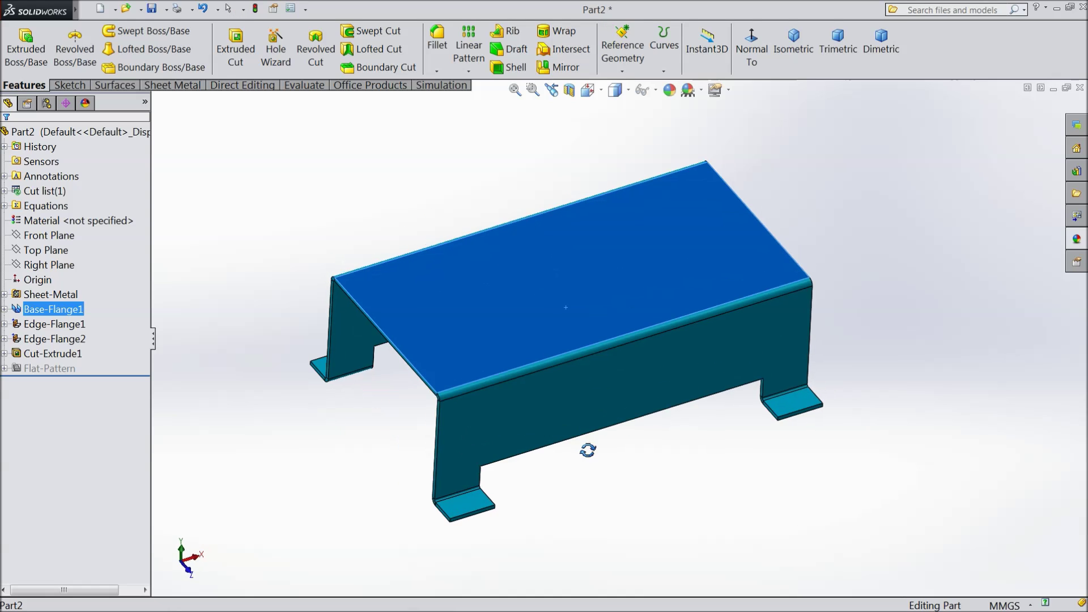
left_click(558, 327)
left_click(600, 288)
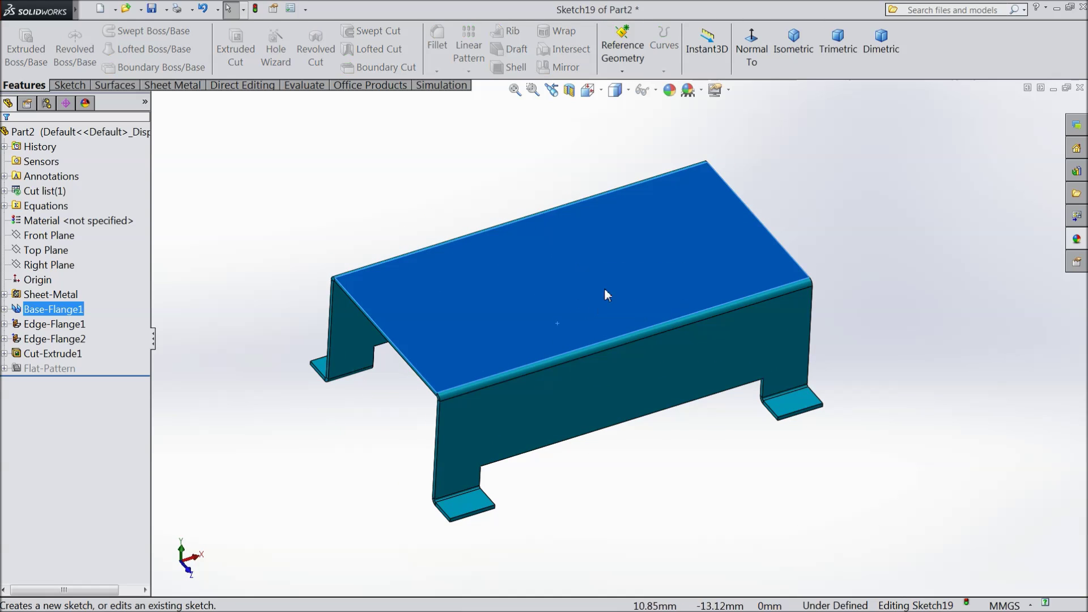
left_click(751, 51)
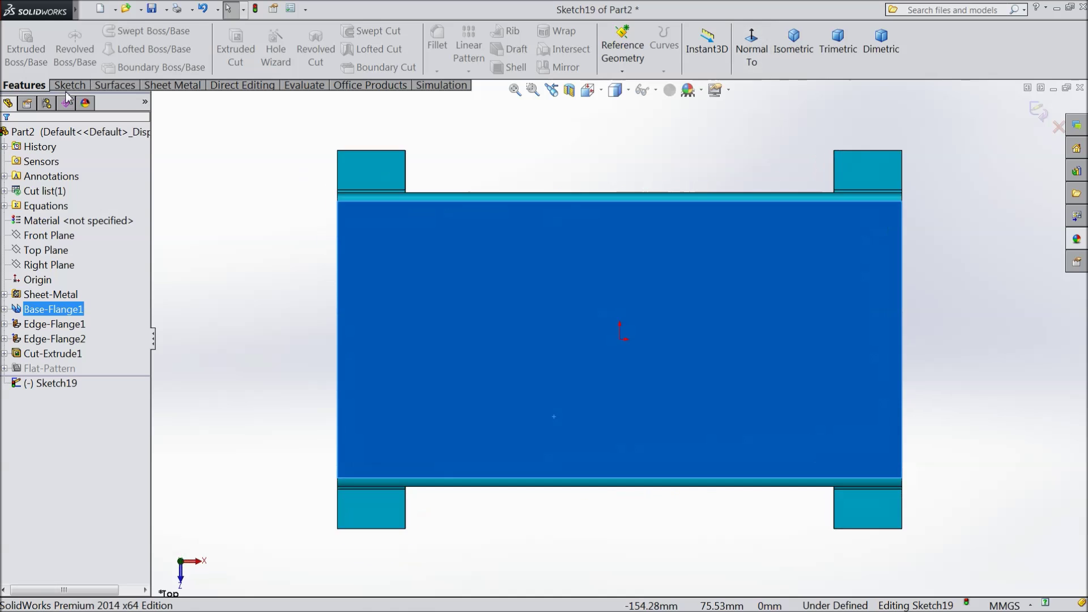
- Draw a circle centred on the origin
left_click(69, 86)
left_click(123, 32)
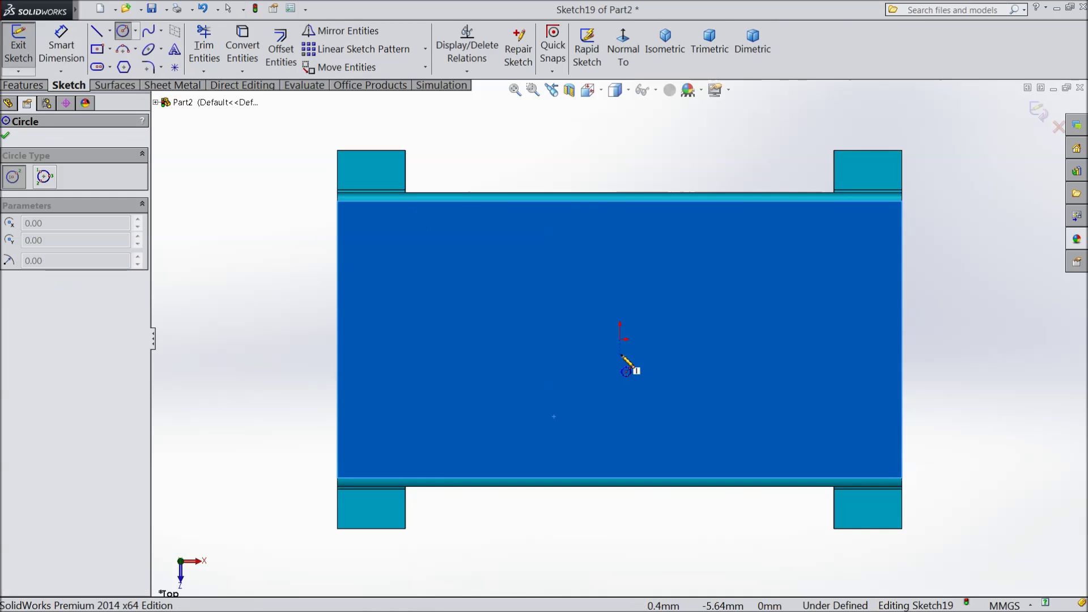
left_click(620, 339)
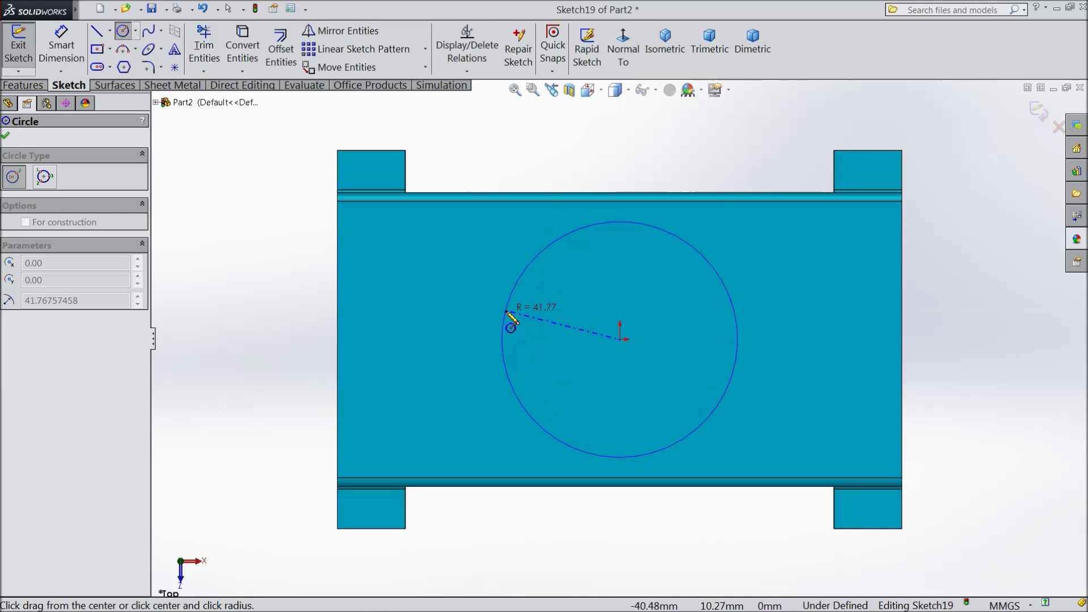
left_click(506, 311)
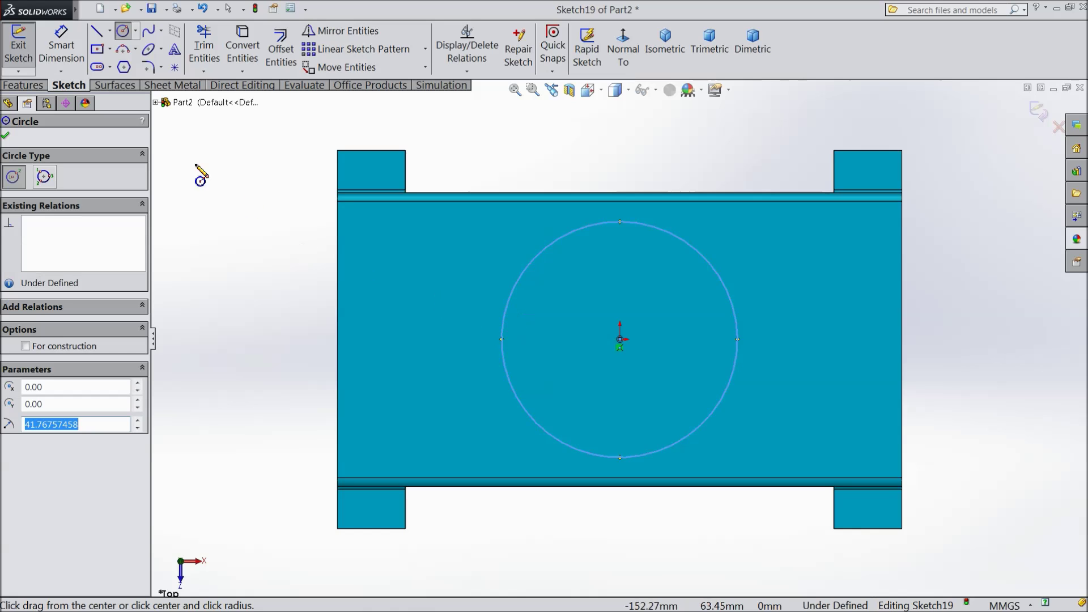
- Dimension the circle's diameter to 82 mm
left_click(61, 45)
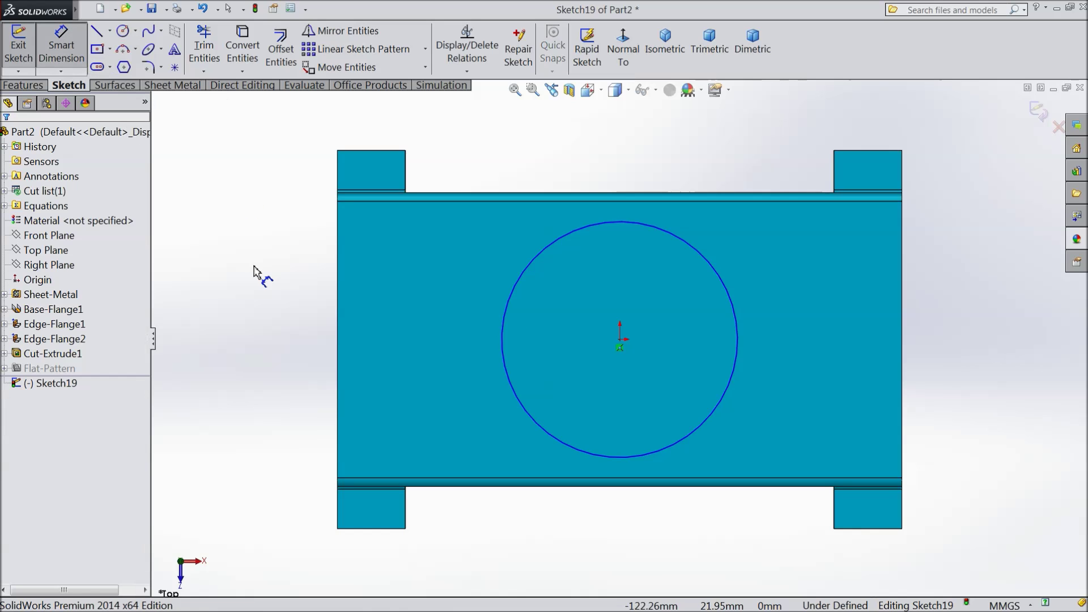
left_click(503, 357)
left_click(447, 350)
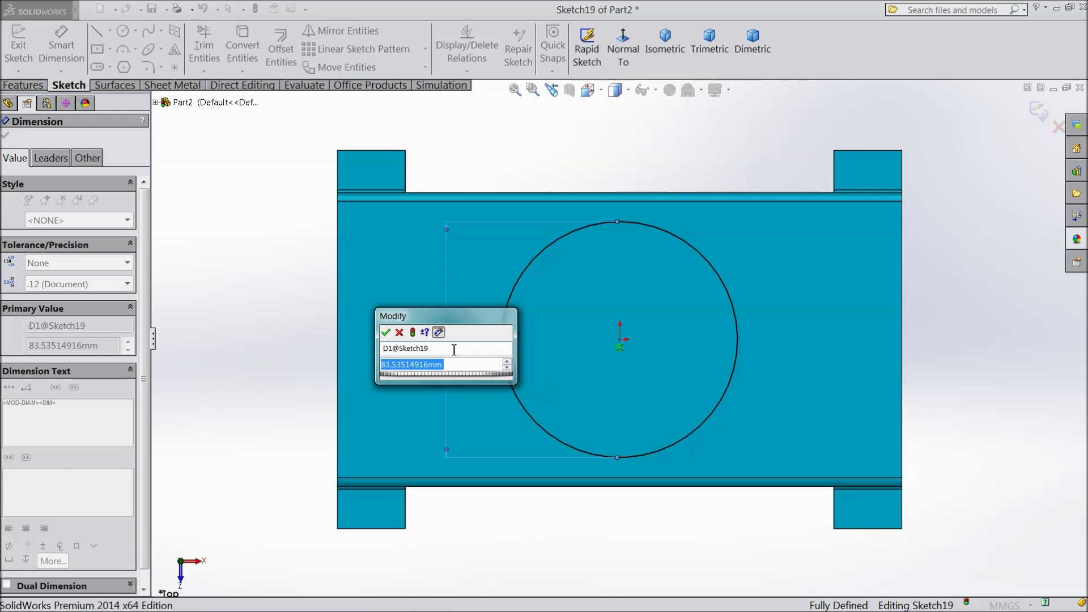
type("82")
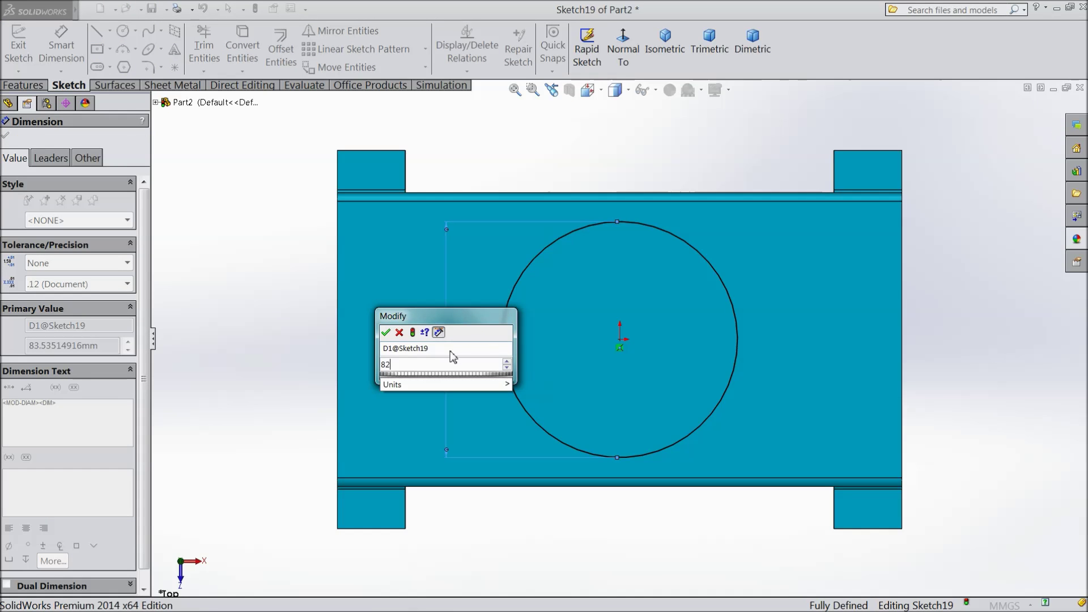
left_click(385, 334)
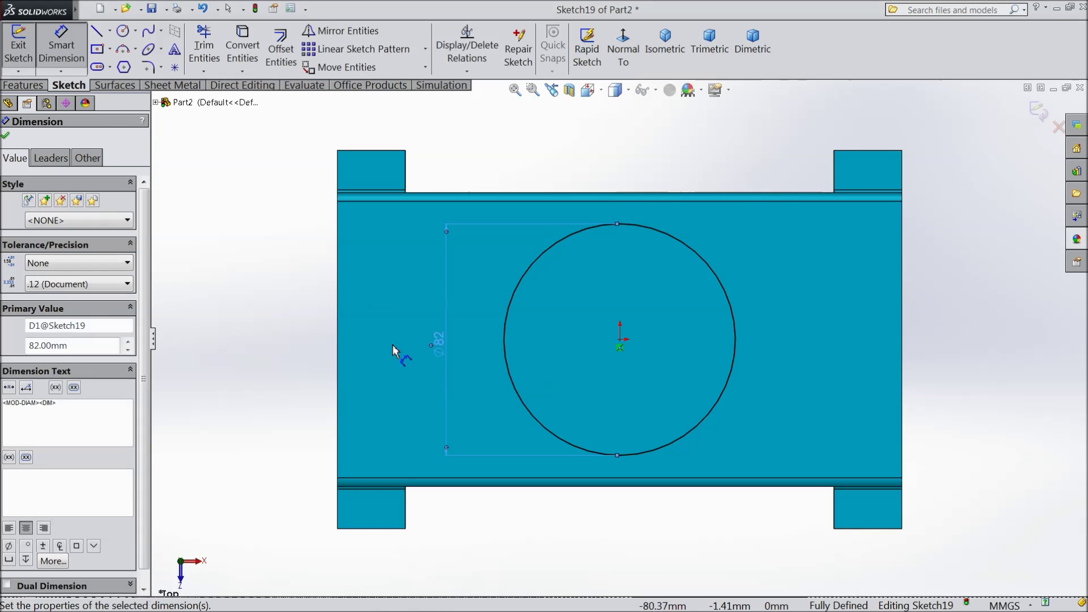
left_click(5, 135)
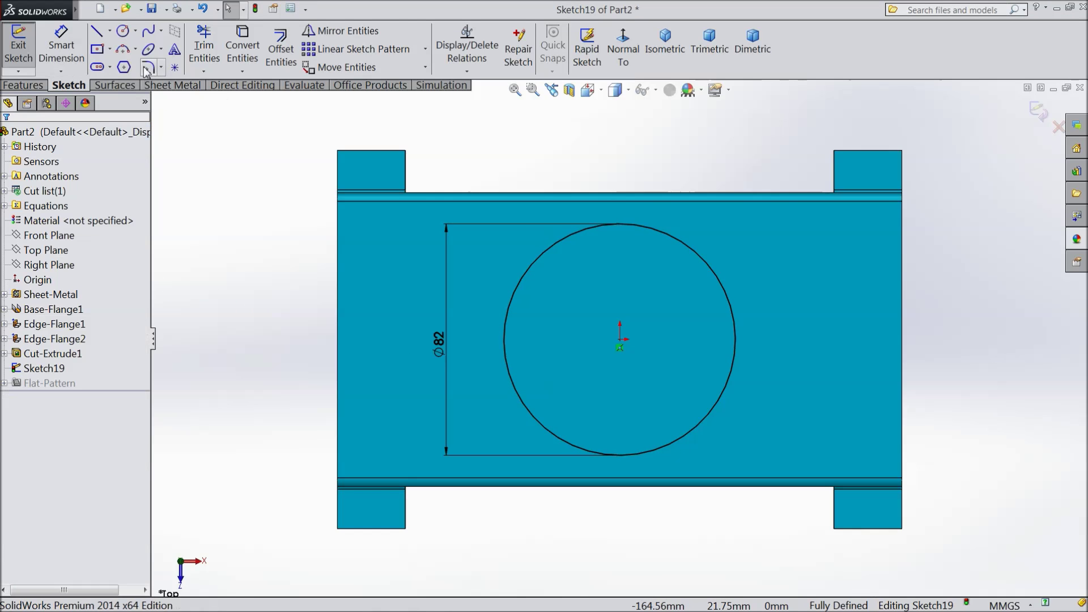
- Offset the Ø82 circle inward three times by 10 mm, creating Ø62, Ø42 and Ø22 circles
left_click(279, 61)
left_click(506, 325)
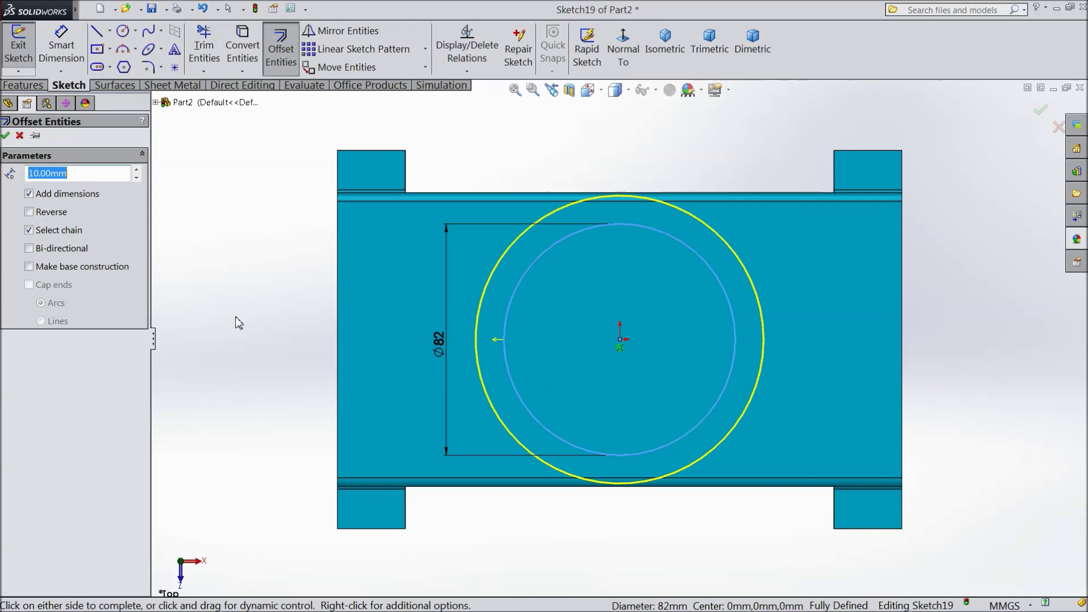
left_click(29, 213)
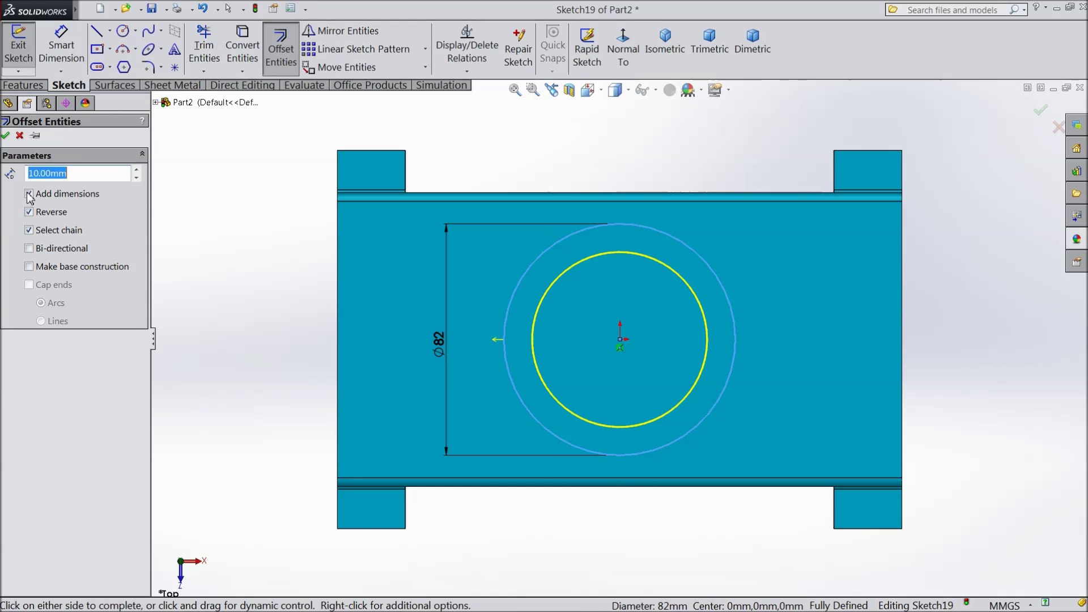
left_click(5, 136)
left_click(281, 50)
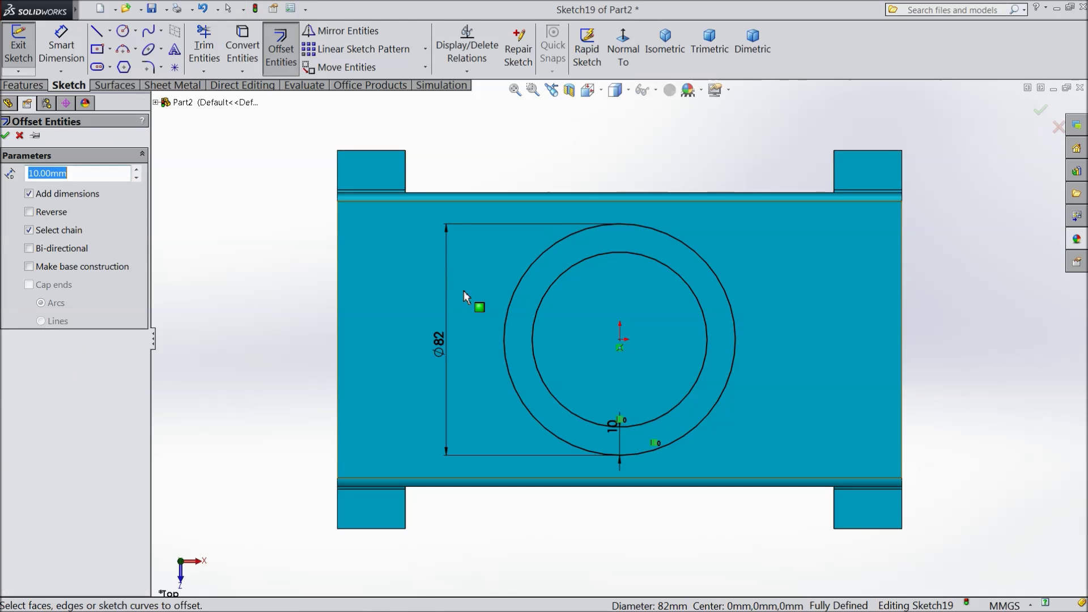
left_click(533, 343)
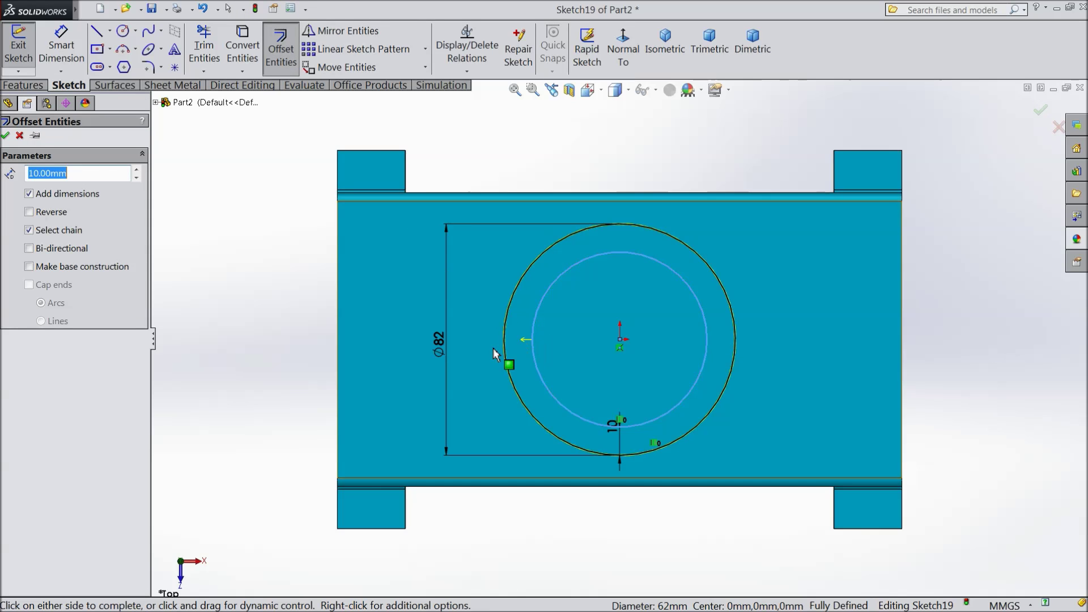
left_click(29, 212)
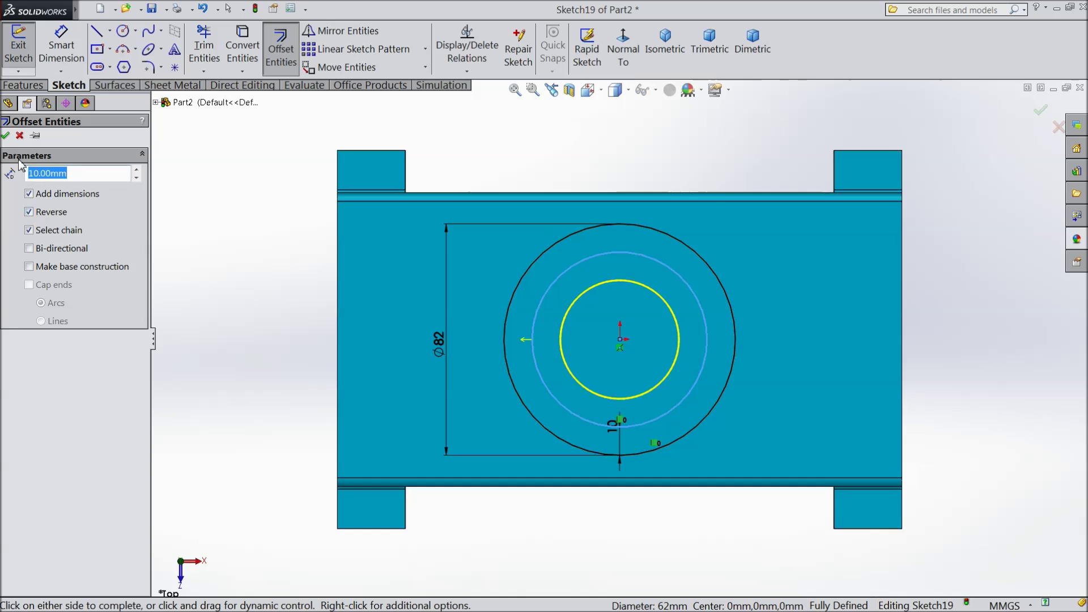
left_click(6, 137)
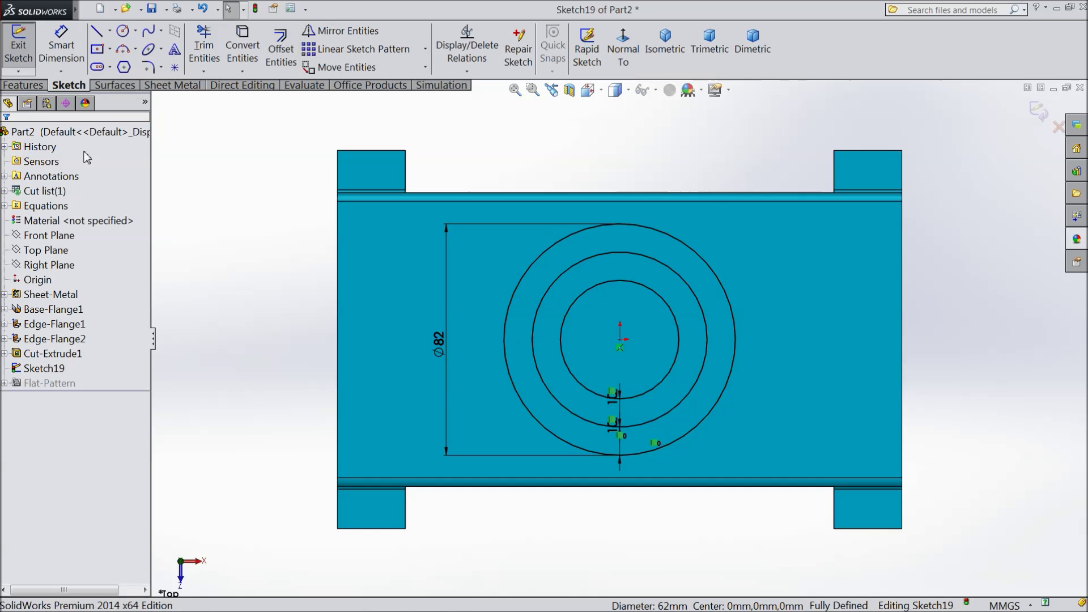
left_click(279, 59)
left_click(567, 362)
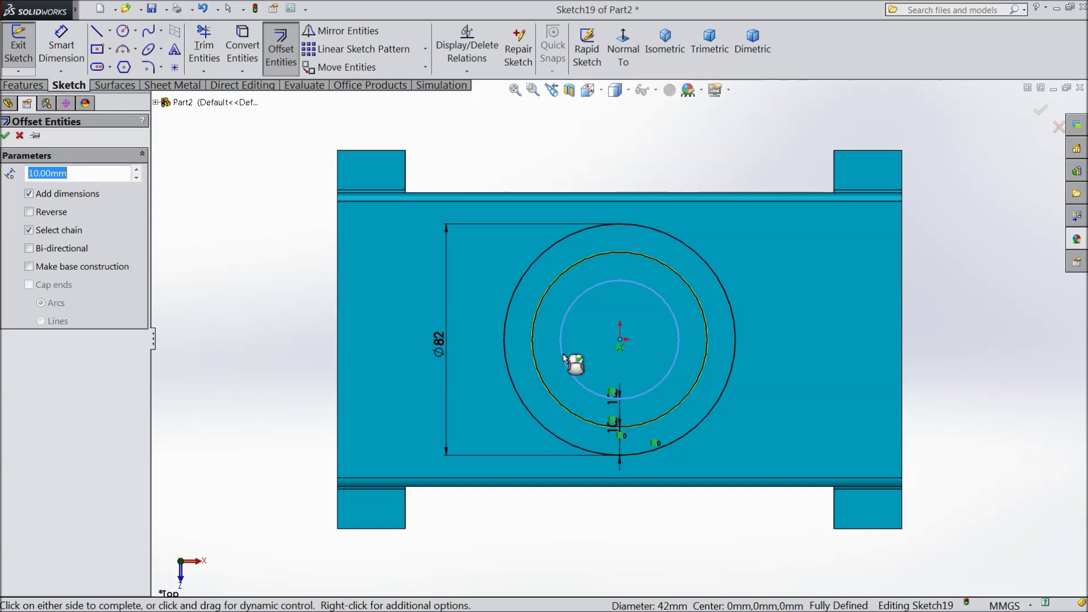
left_click(35, 213)
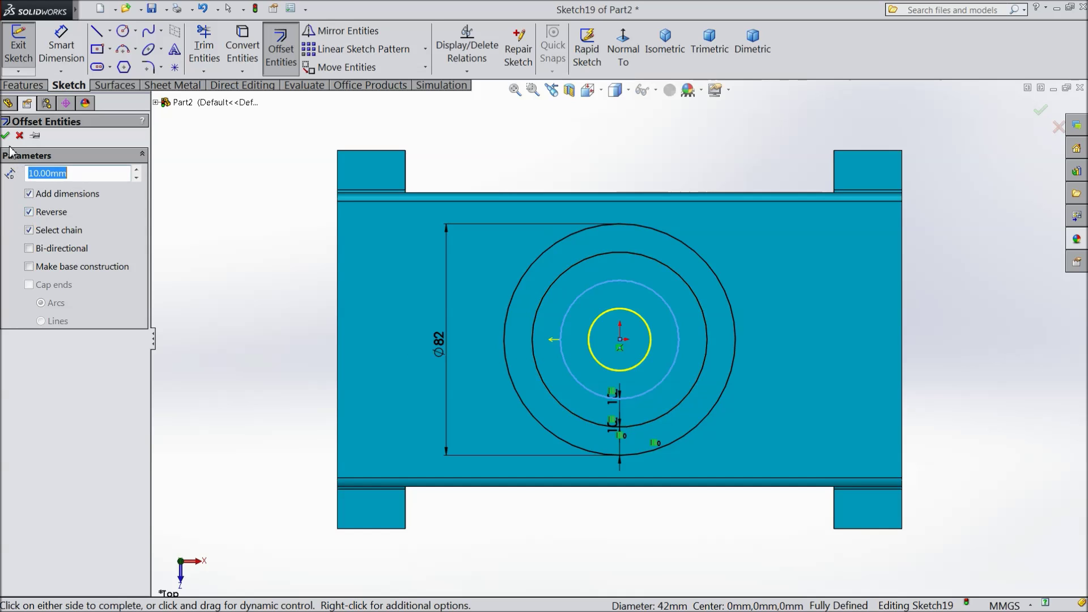
left_click(5, 136)
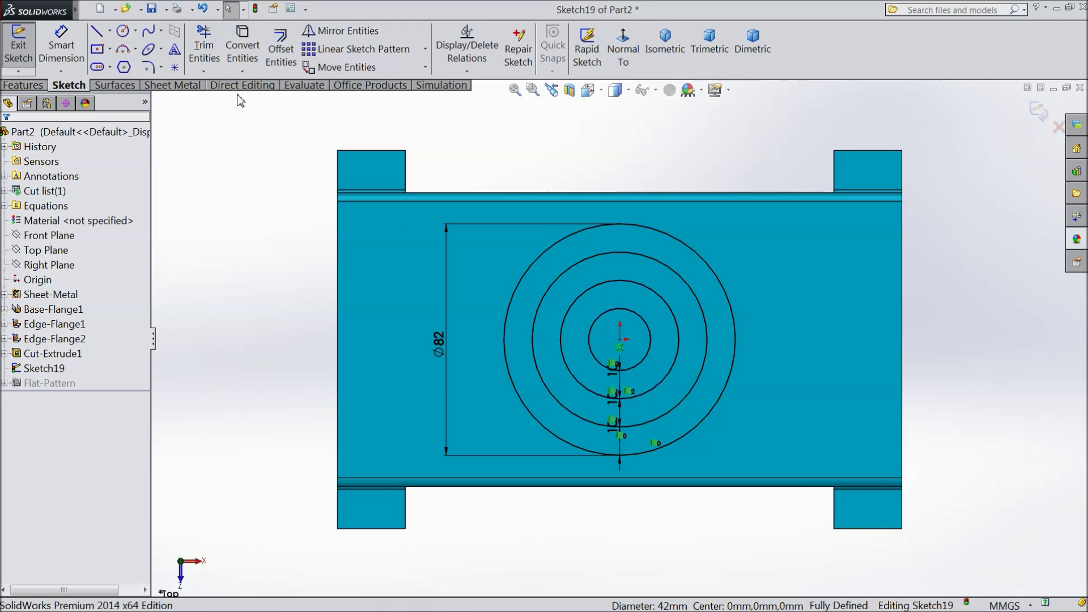
- Draw vertical and horizontal diameter lines across the outer circle through the origin
left_click(97, 33)
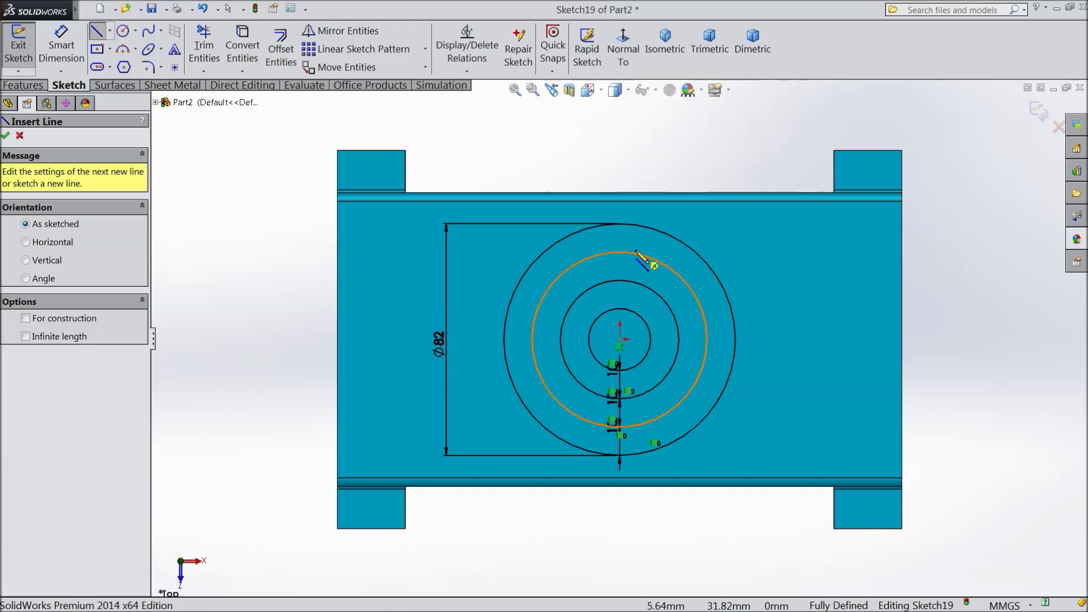
left_click(620, 224)
left_click(619, 455)
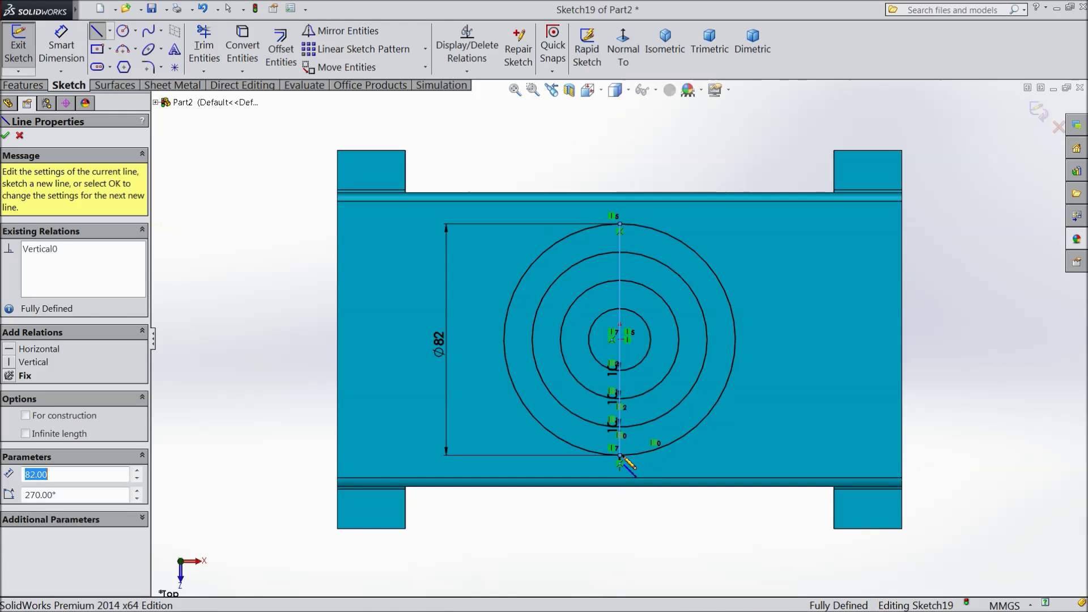
right_click(779, 391)
left_click(817, 180)
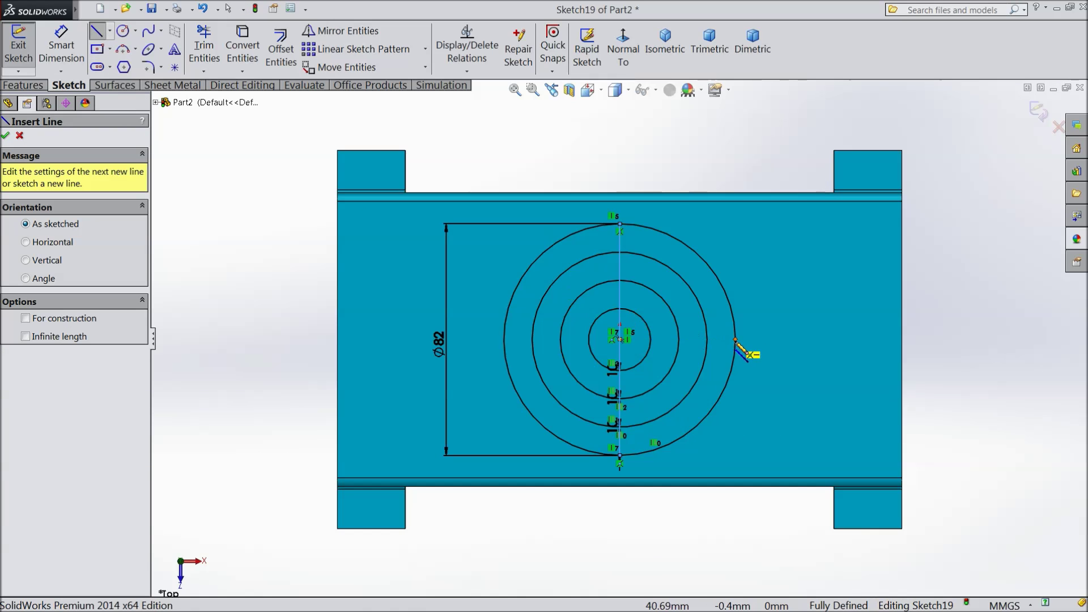
left_click(736, 340)
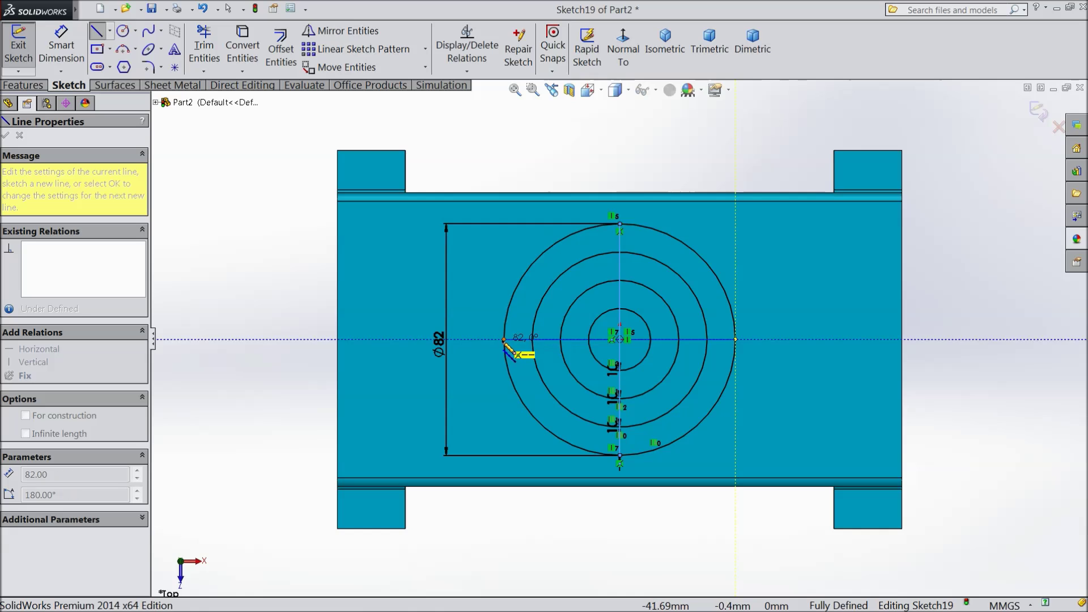
right_click(460, 300)
left_click(500, 109)
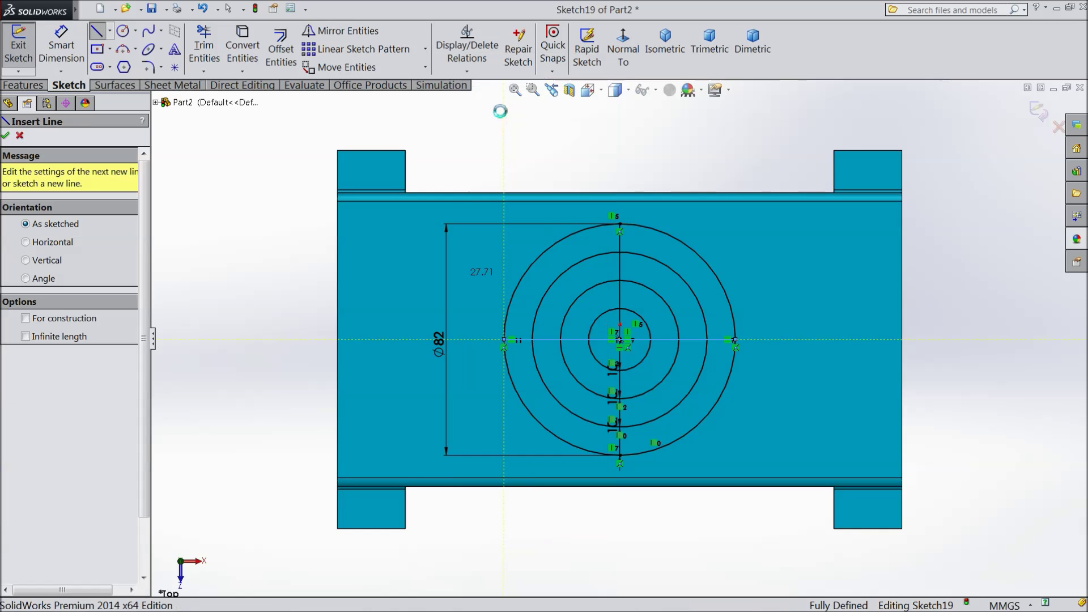
- Draw a slanted radial line from the centre to the upper-right of the outer circle
left_click(94, 34)
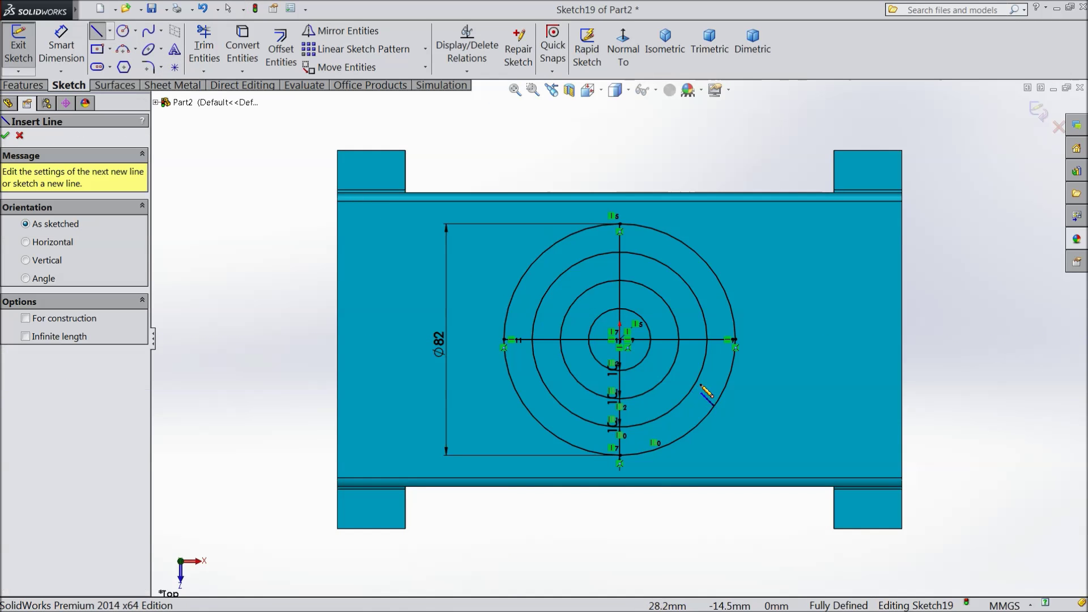
scroll(634, 350, "down", 3)
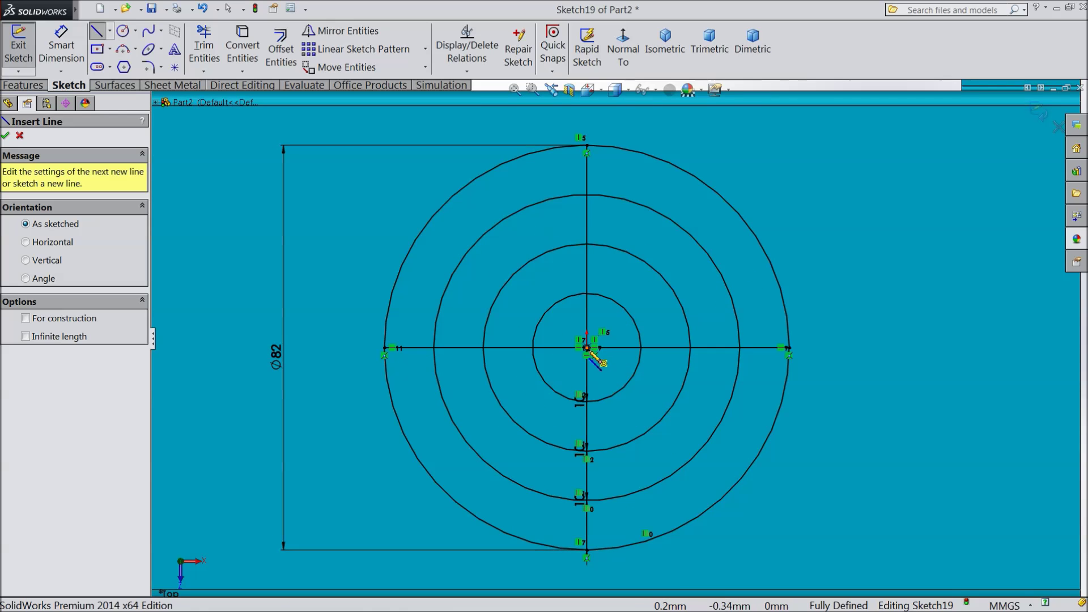
left_click(587, 348)
left_click(745, 221)
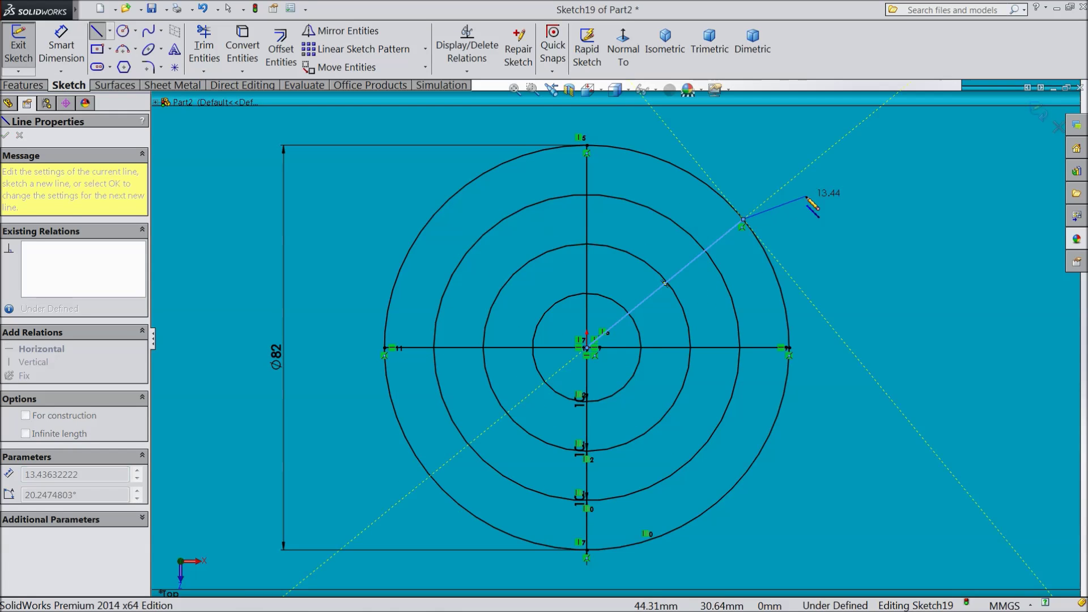
right_click(801, 210)
left_click(833, 105)
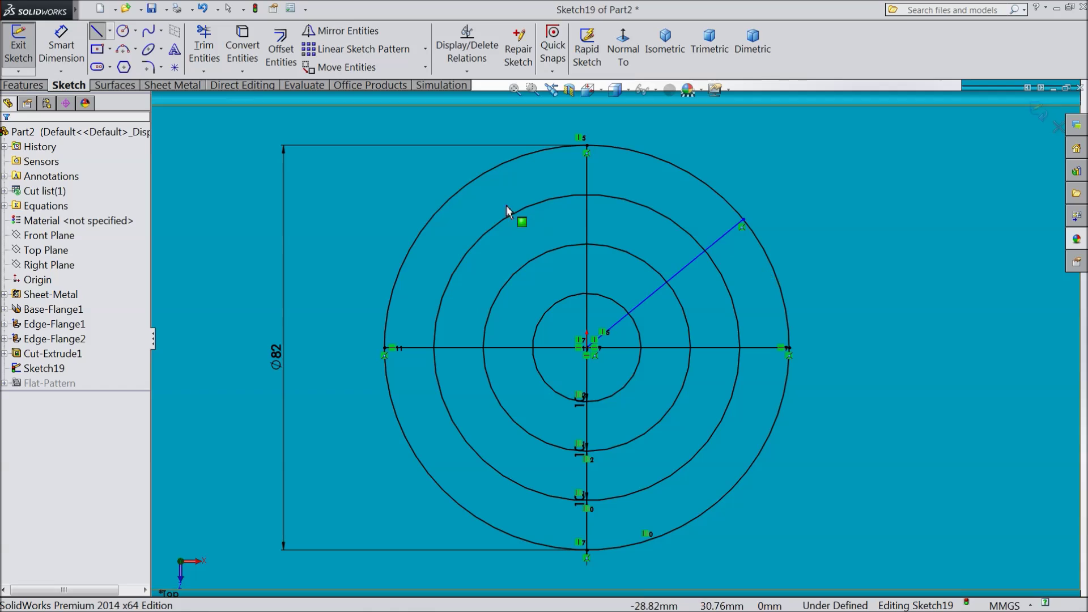
- Dimension the slanted radial line at 45° from the horizontal diameter
left_click(56, 42)
left_click(656, 299)
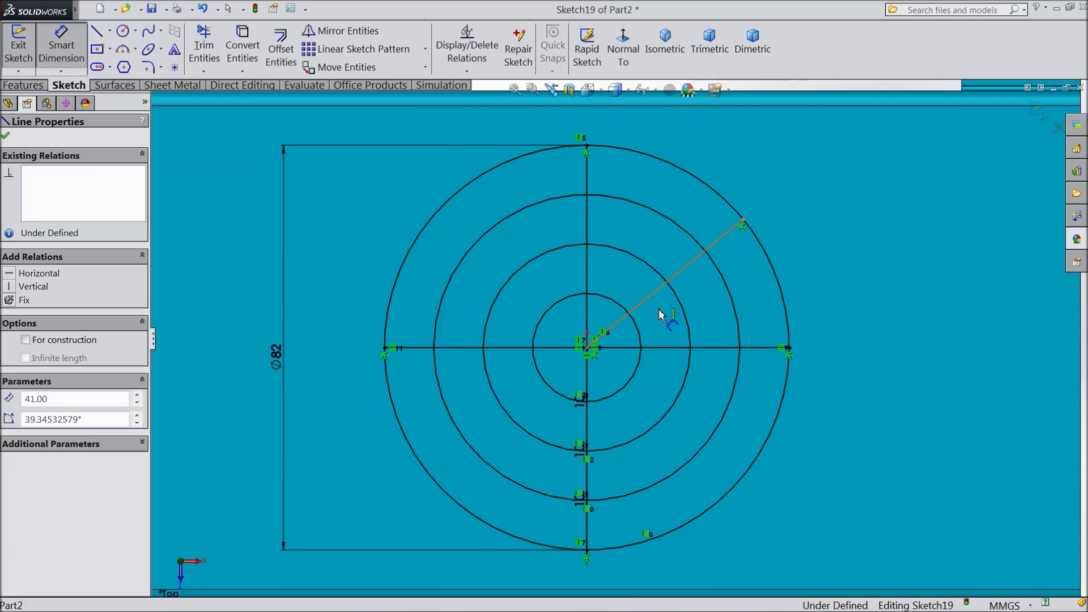
left_click(683, 349)
left_click(842, 293)
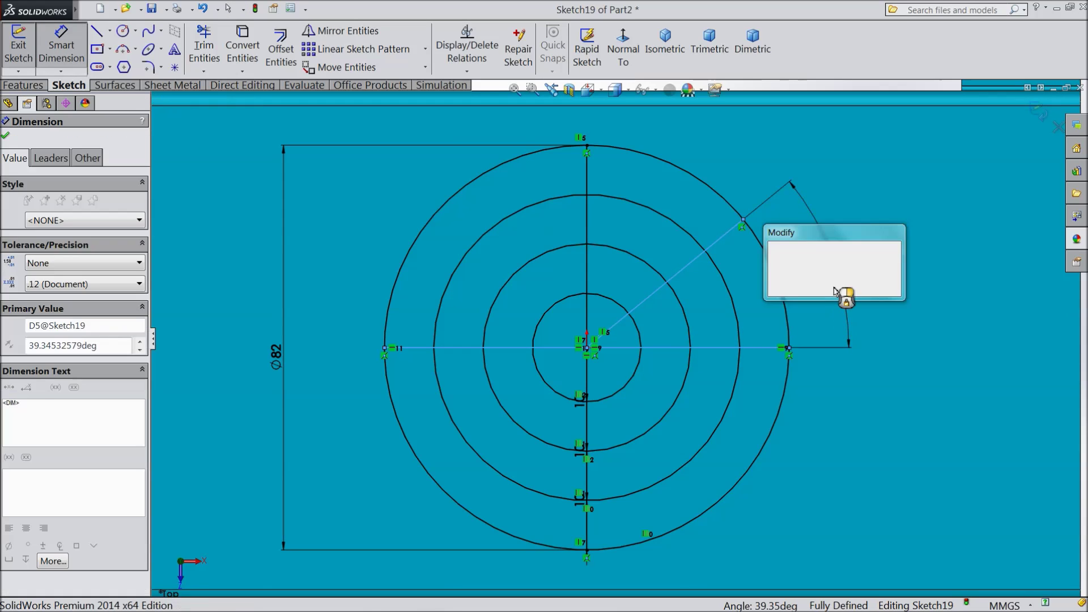
type("45")
mouse_move(776, 315)
left_click(774, 248)
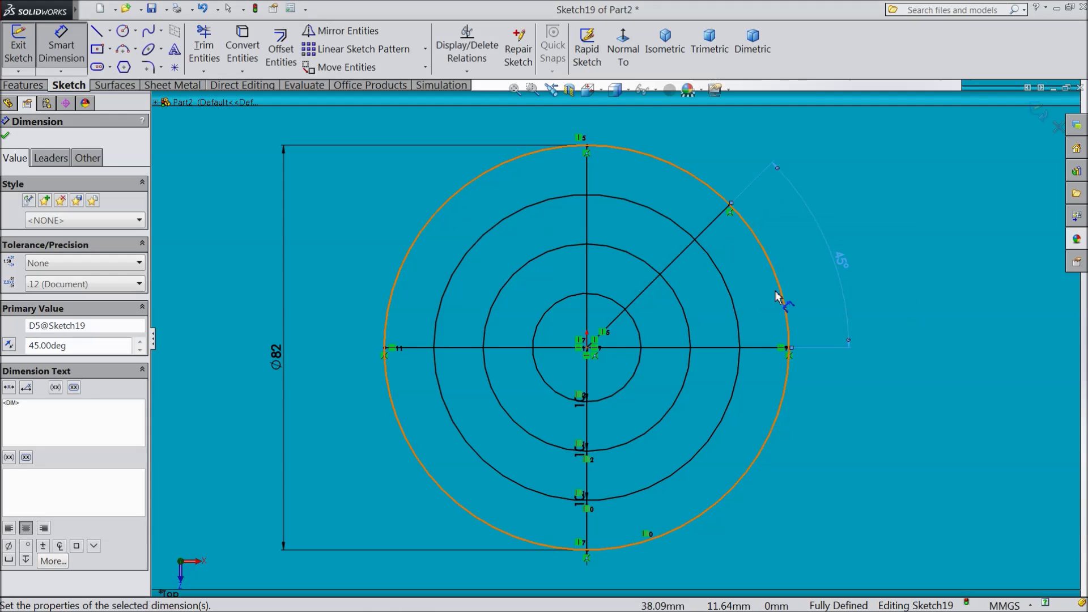
left_click(6, 137)
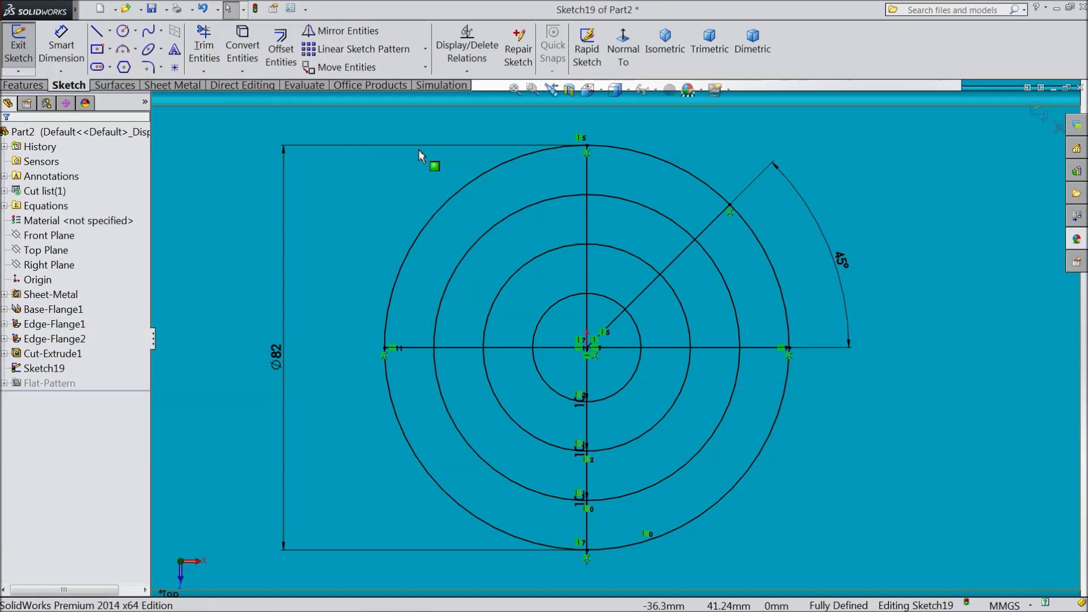
left_click(661, 276)
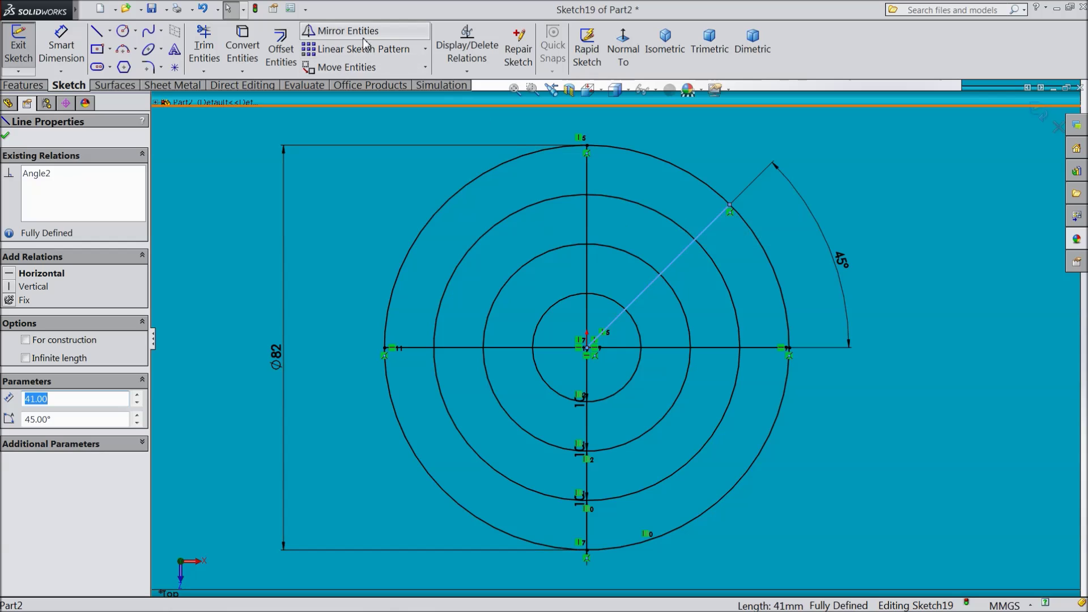
- Mirror the 45° line across the vertical diameter line
left_click(340, 30)
left_click(83, 330)
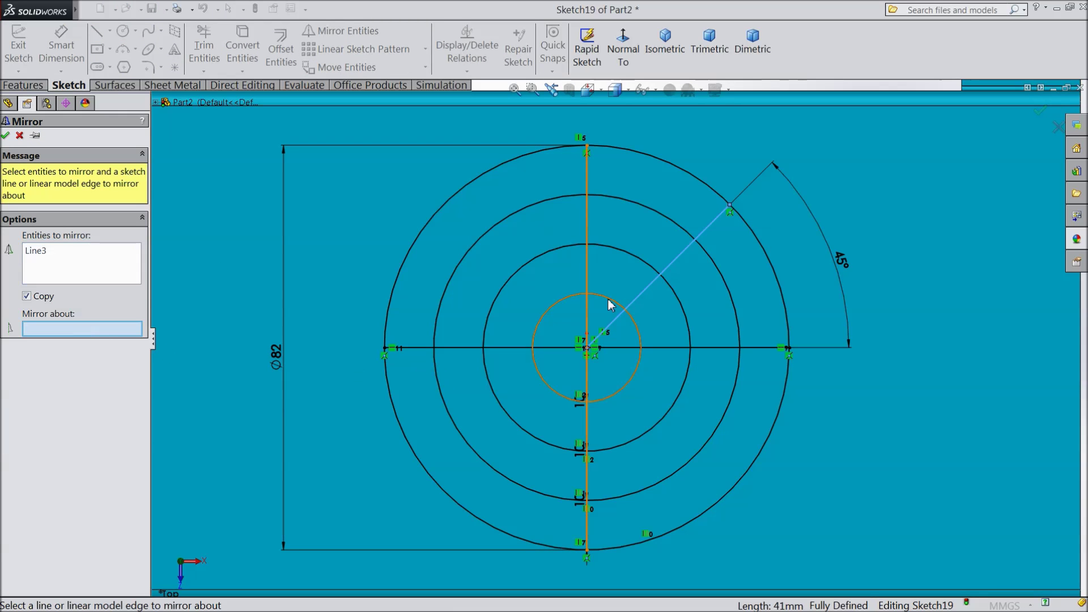
left_click(587, 274)
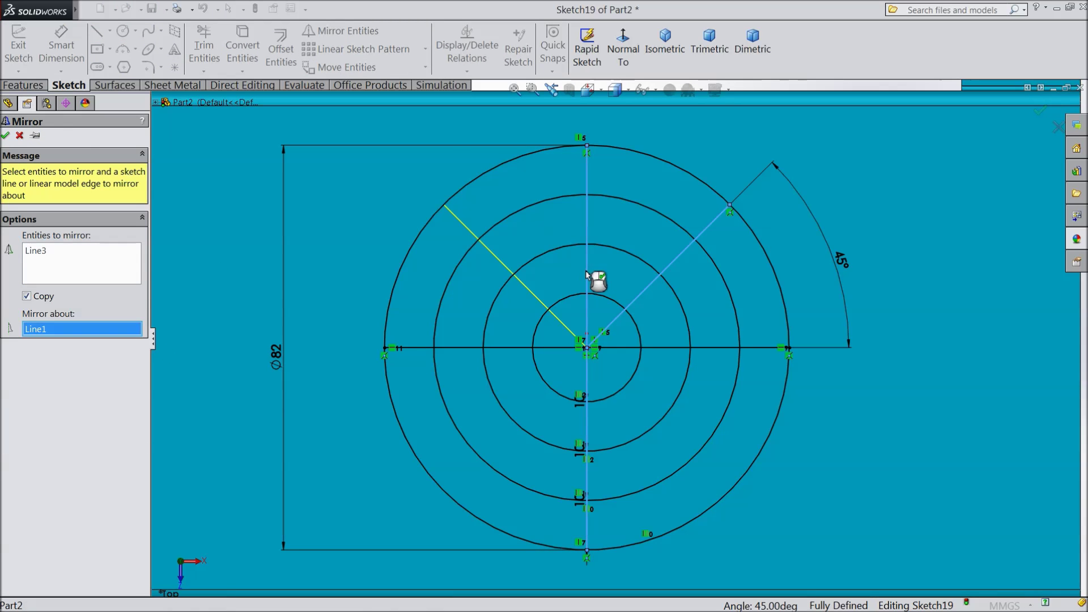
left_click(7, 136)
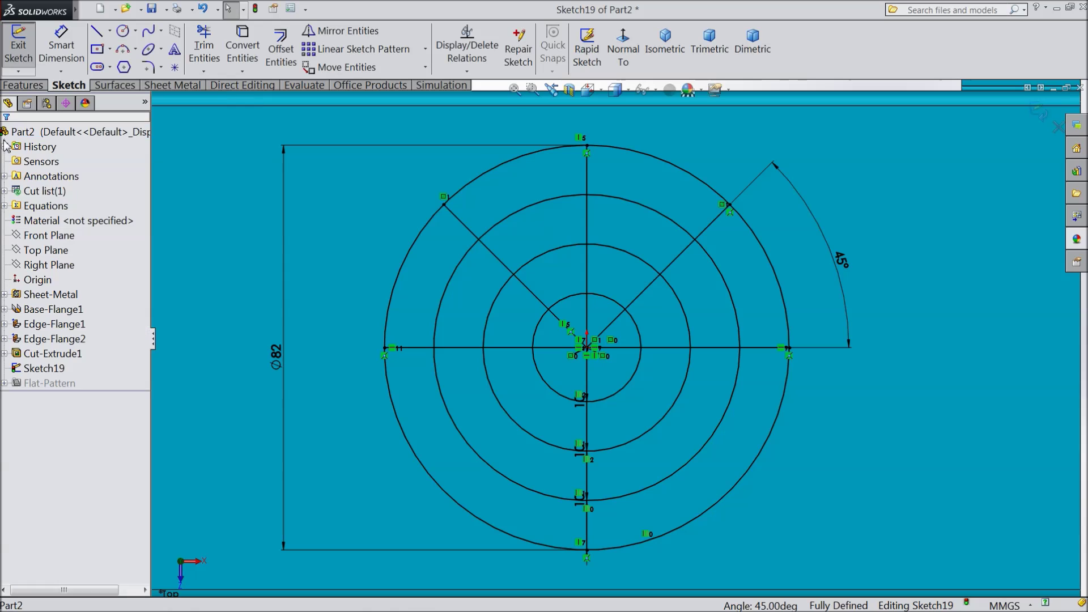
- Mirror both diagonal lines across the horizontal diameter, giving four diagonal spokes
left_click(642, 299)
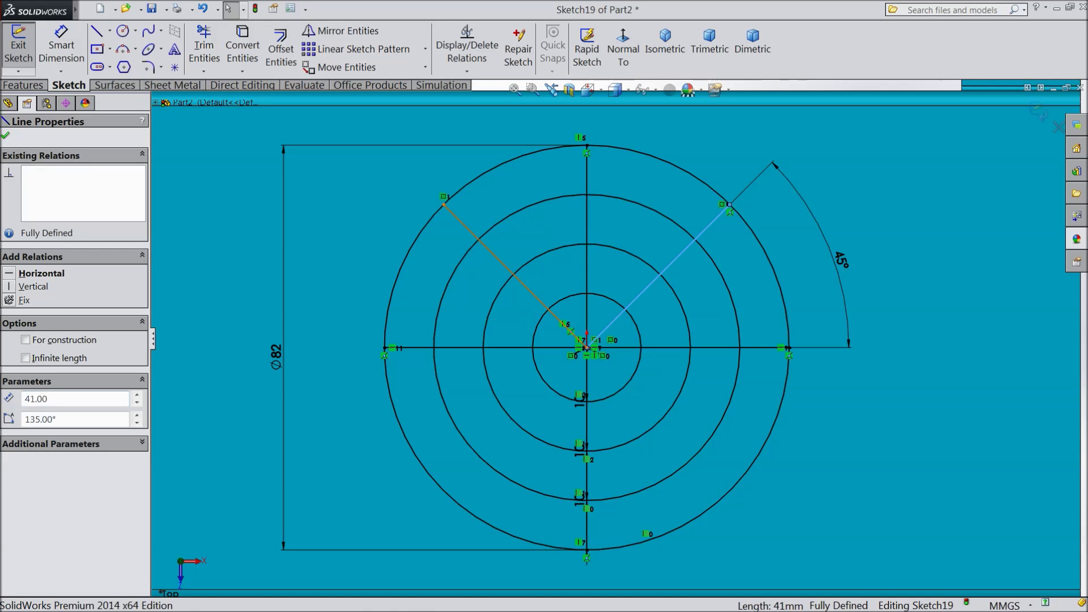
left_click(513, 270, "ctrl")
left_click(340, 31)
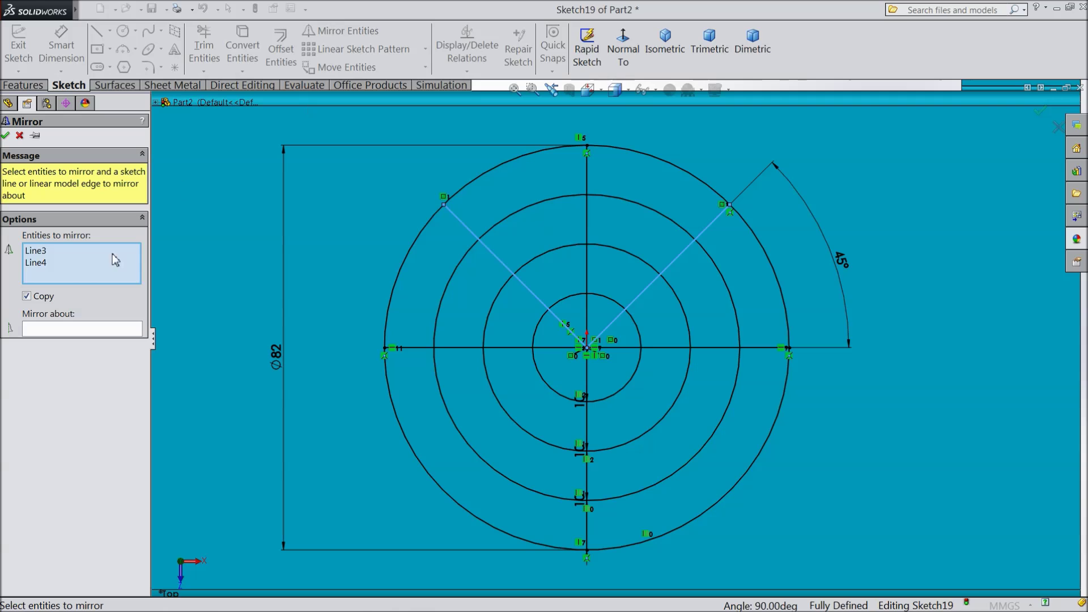
left_click(59, 331)
left_click(517, 348)
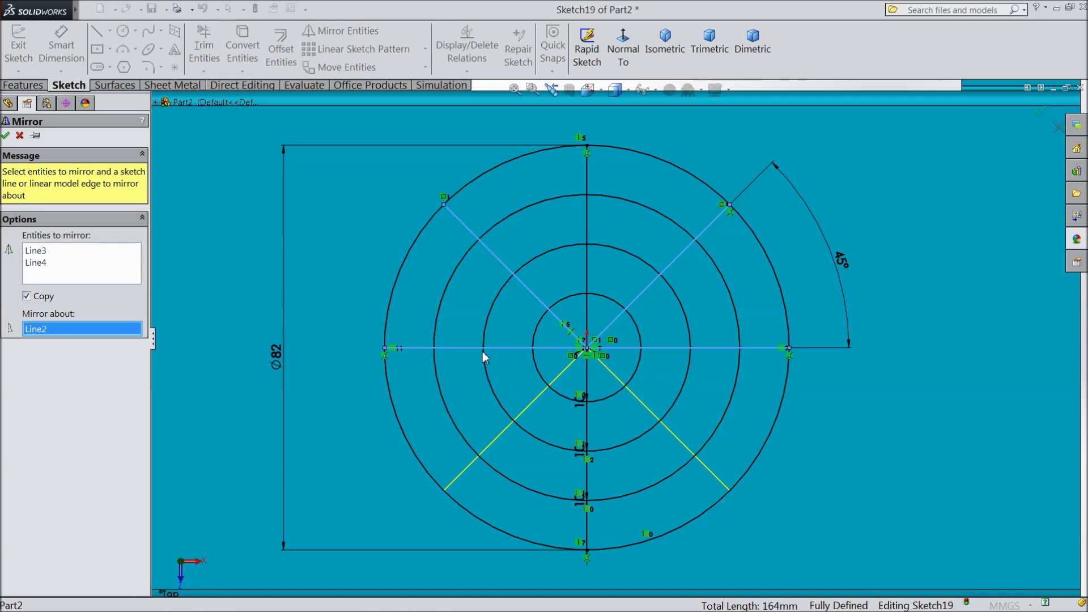
left_click(6, 136)
scroll(461, 360, "up", 5)
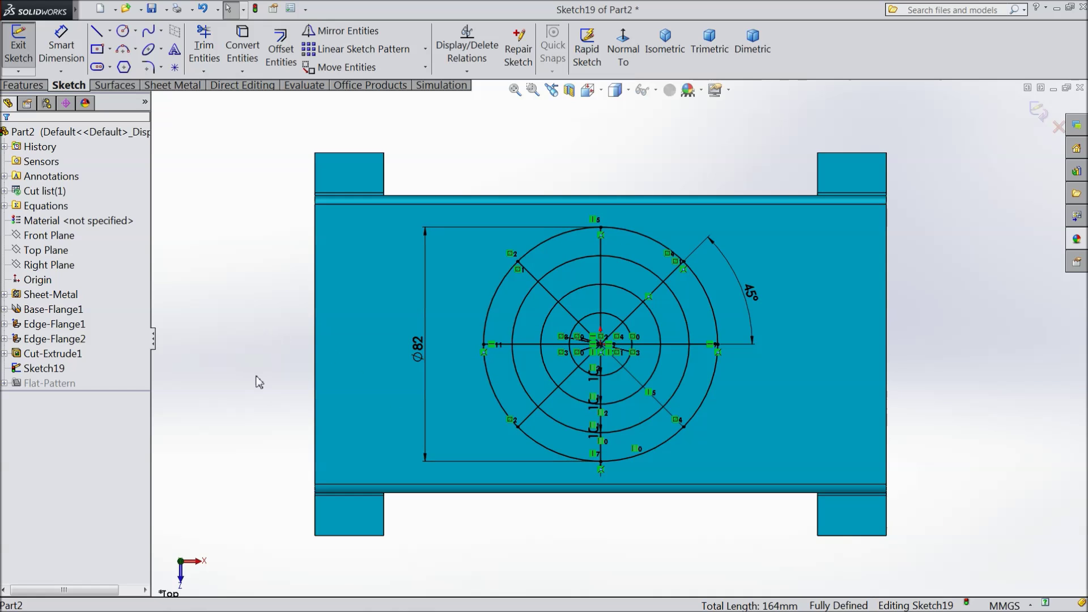
- Exit Sketch19 and switch the view to perspective
middle_click_drag(261, 381, 310, 282)
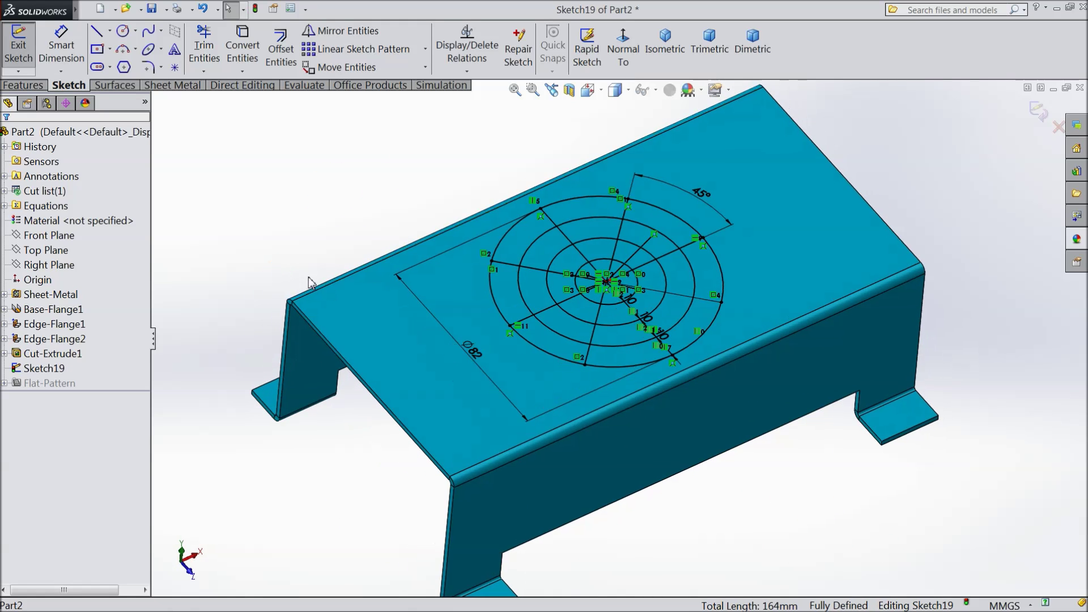
left_click(1039, 116)
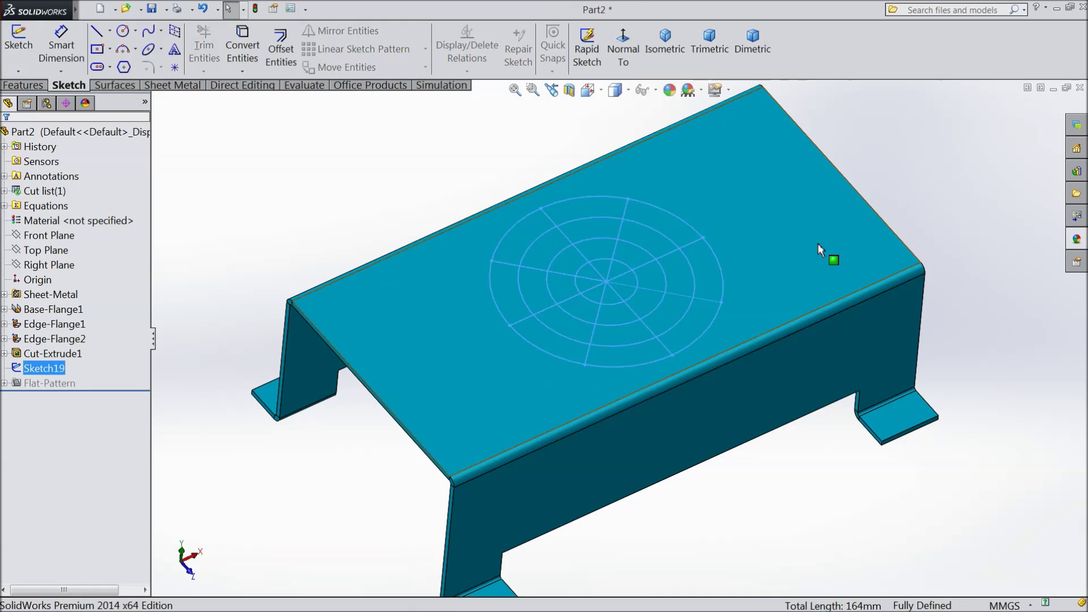
left_click(729, 95)
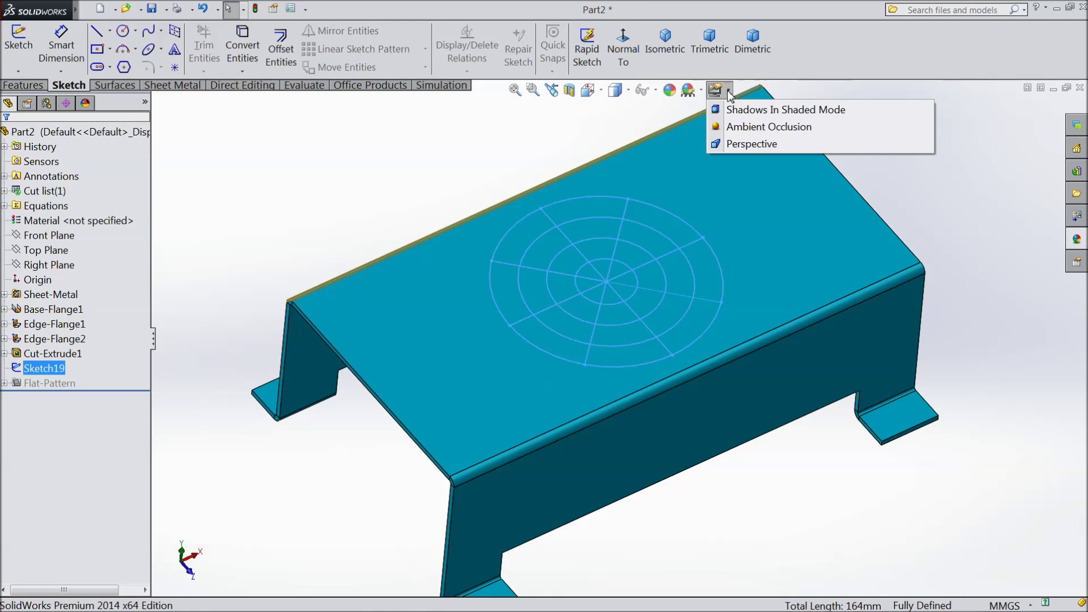
left_click(749, 145)
scroll(599, 290, "down", 3)
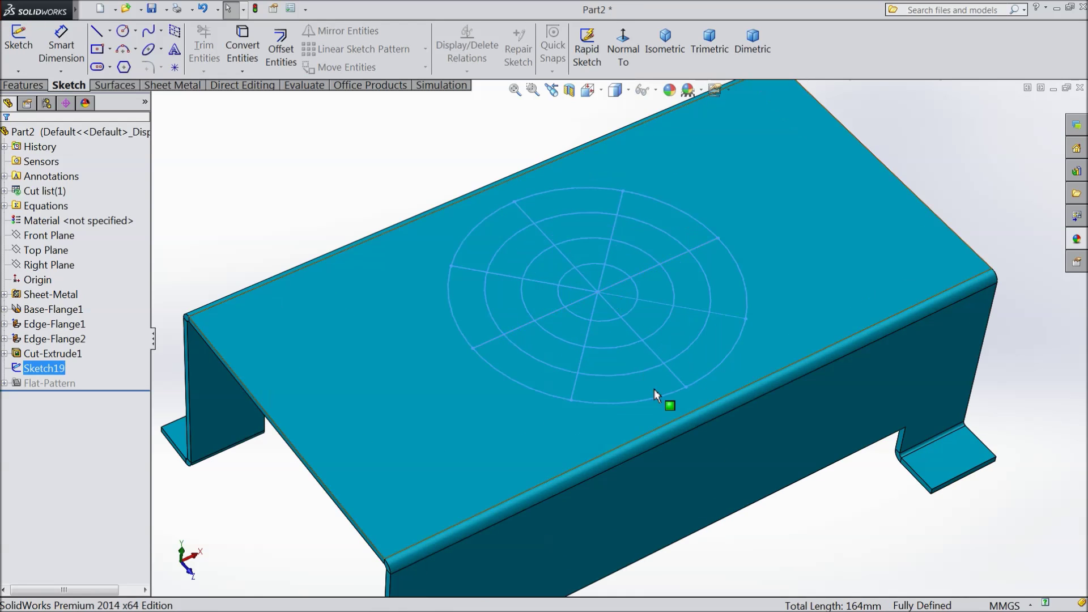
- Start a Sheet Metal Vent and select the radial sketch lines as ribs
left_click(172, 85)
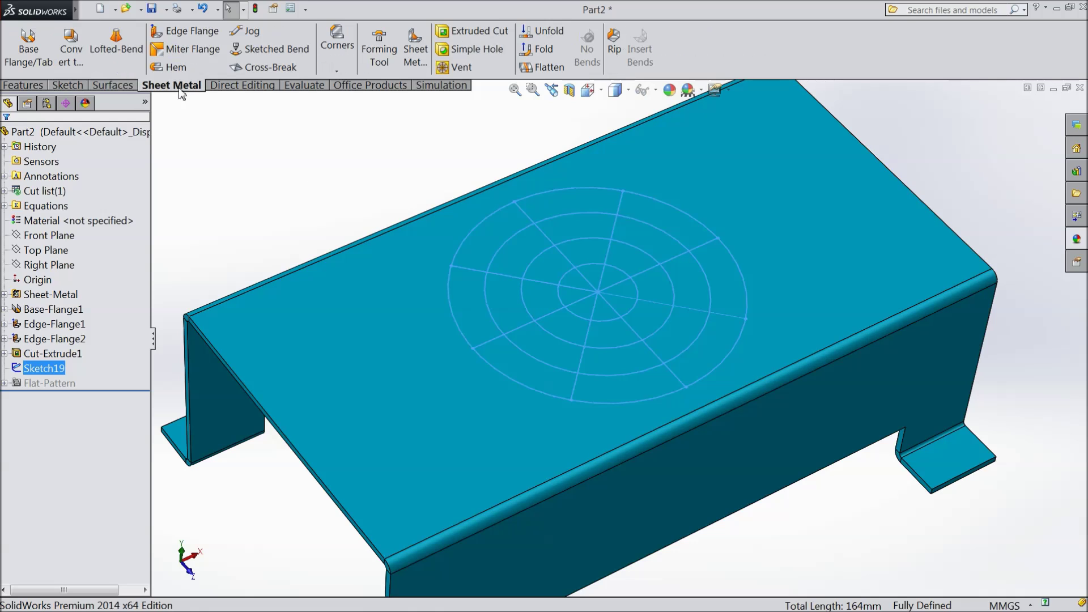
left_click(456, 71)
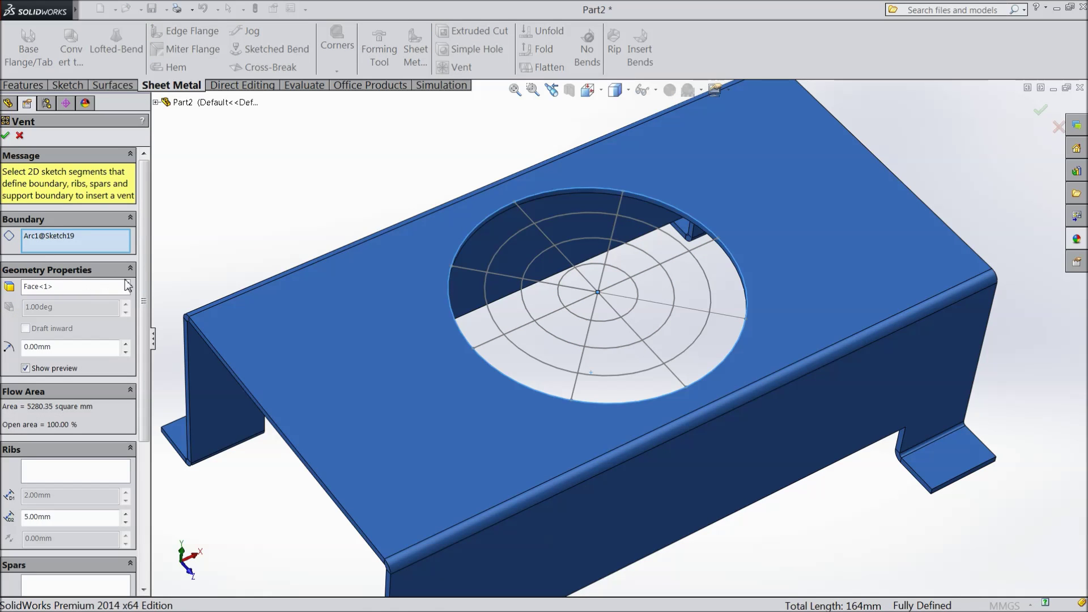
scroll(133, 414, "down", 6)
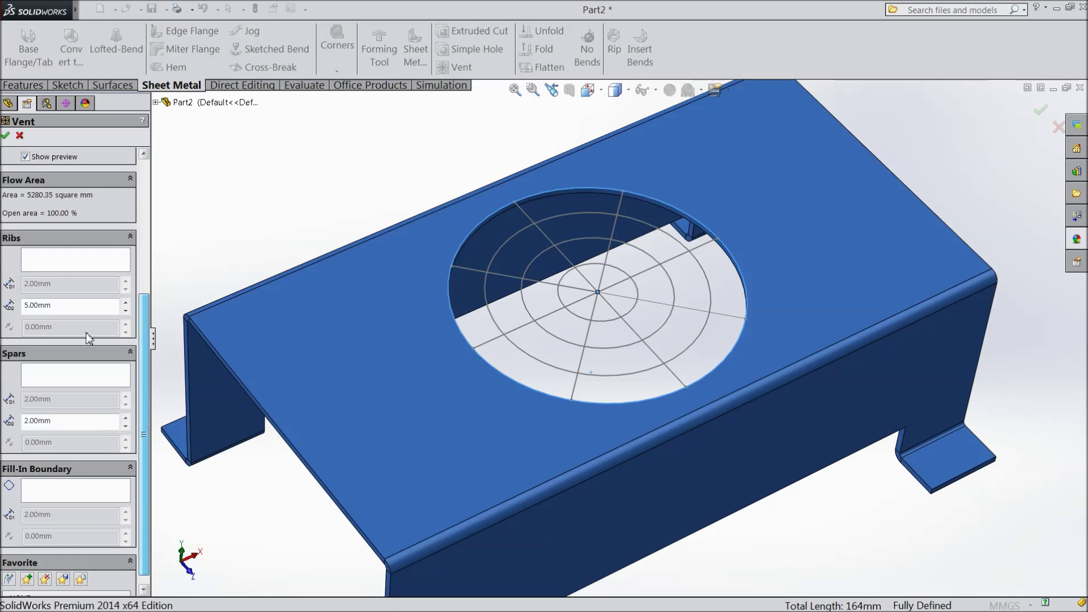
left_click(64, 265)
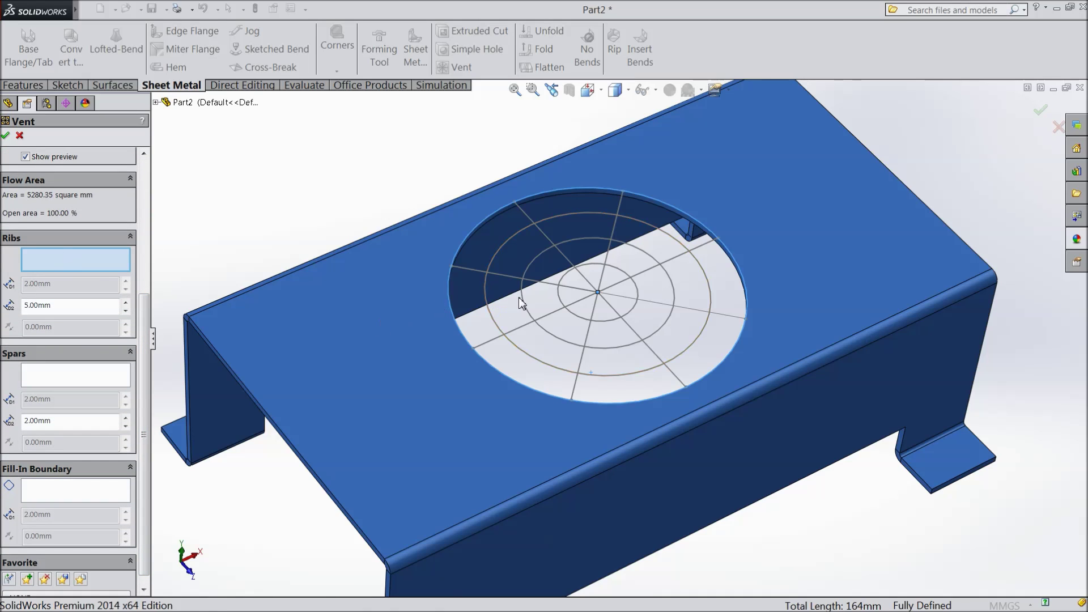
scroll(521, 303, "down", 3)
left_click(569, 286)
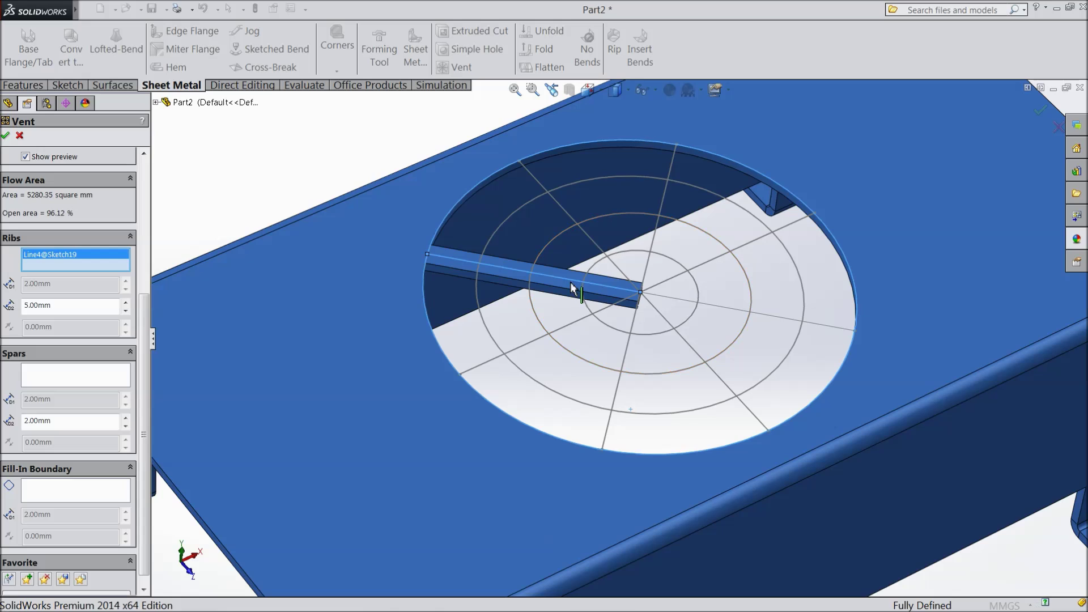
left_click(578, 328)
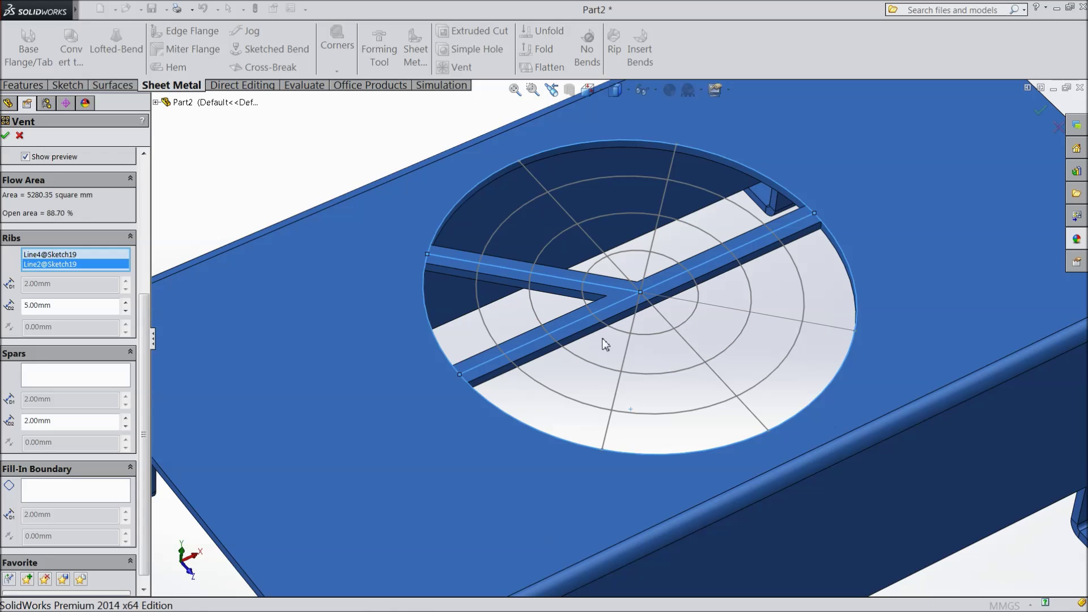
left_click(627, 359)
left_click(688, 345)
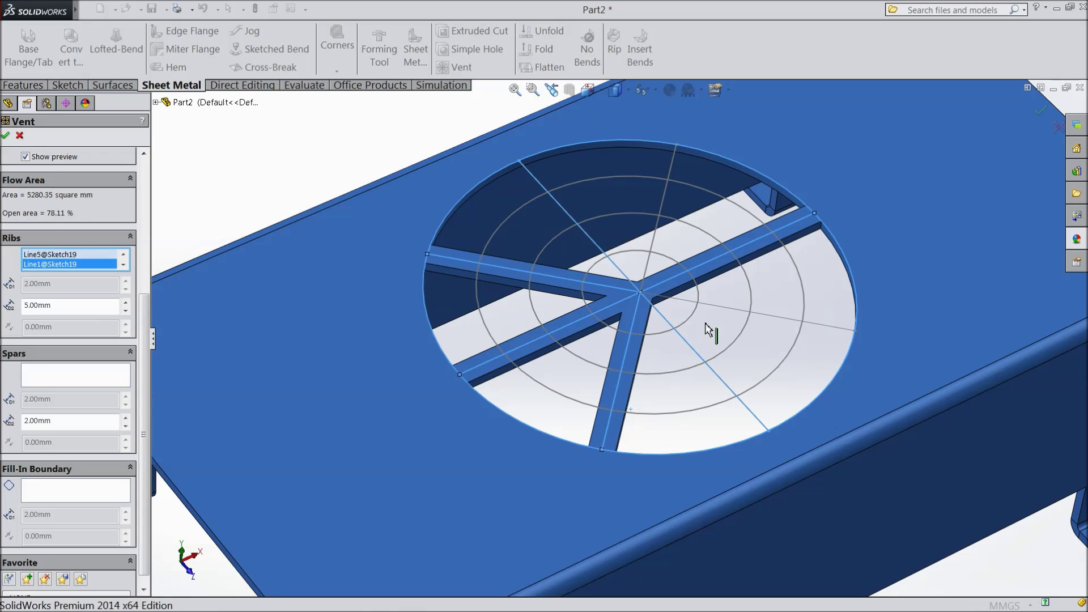
left_click(717, 306)
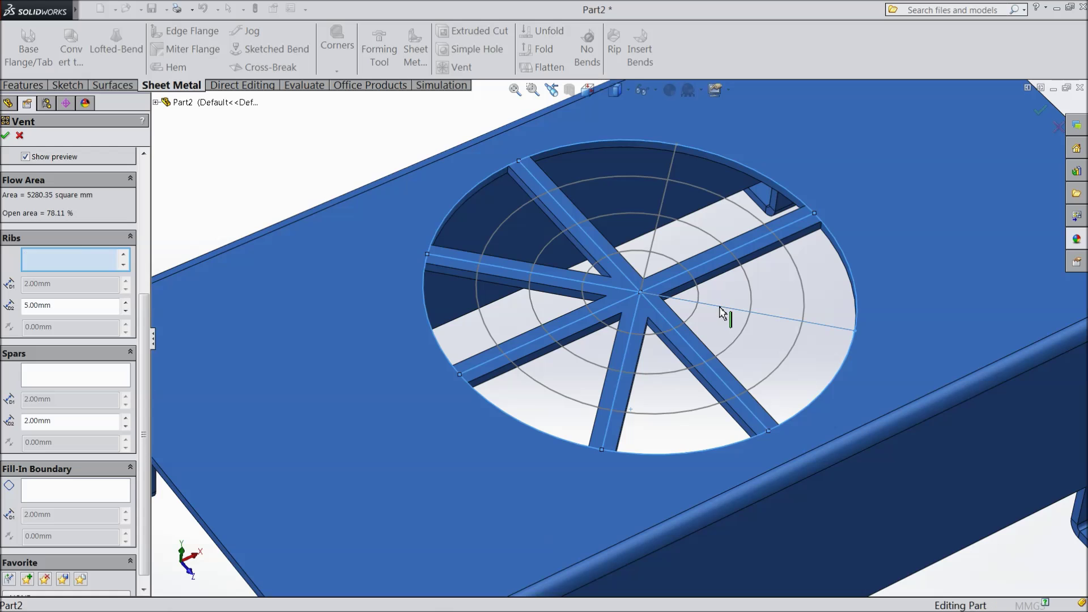
left_click(657, 232)
- Set the vent rib width to 3 mm
scroll(630, 306, "up", 3)
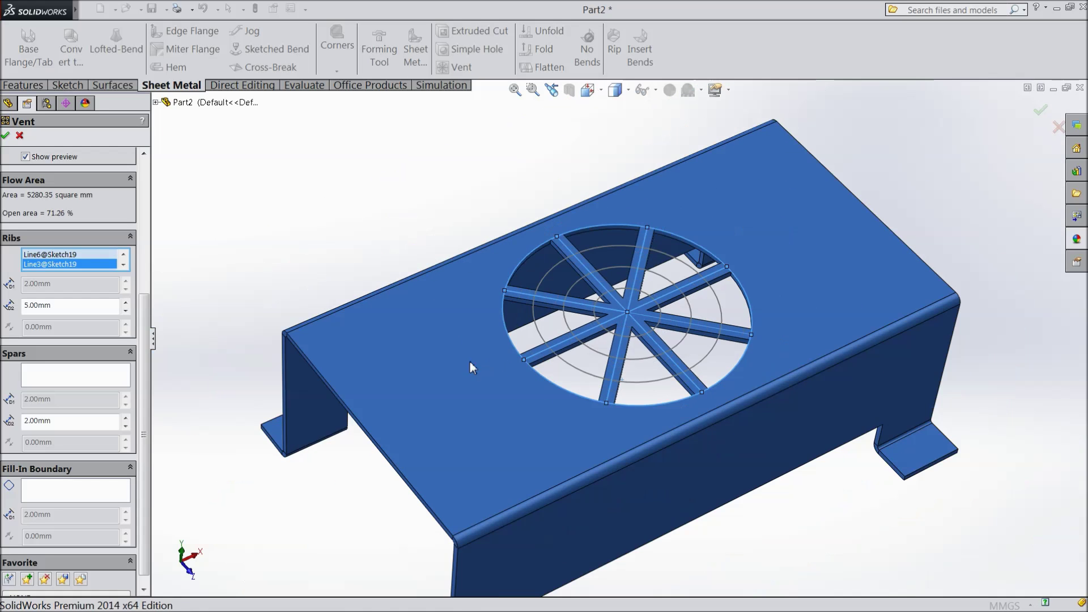
middle_click_drag(471, 368, 464, 407)
scroll(658, 306, "down", 3)
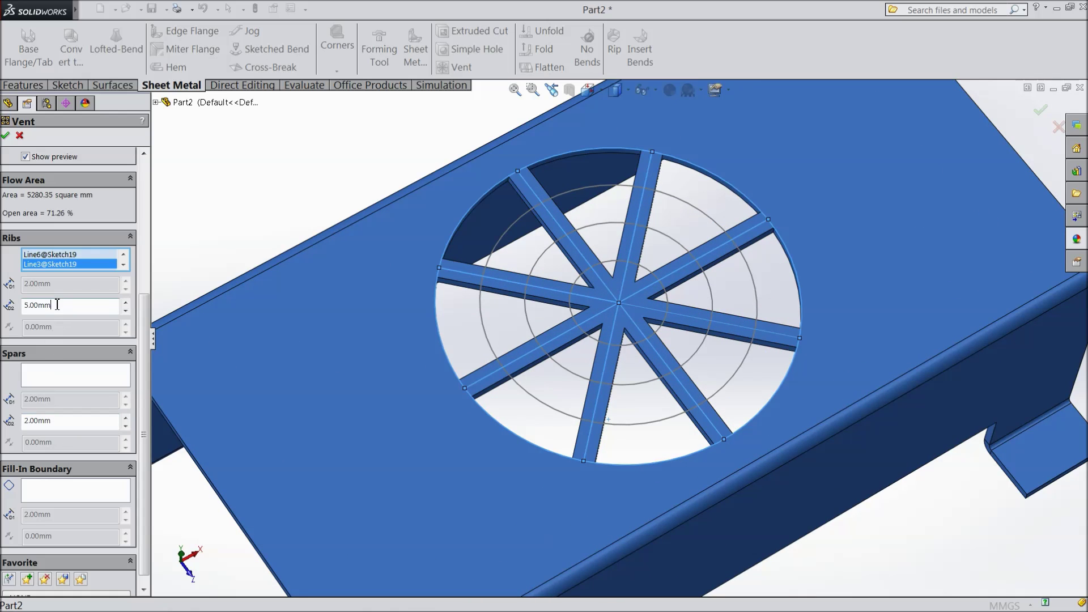
type("3")
key("Return")
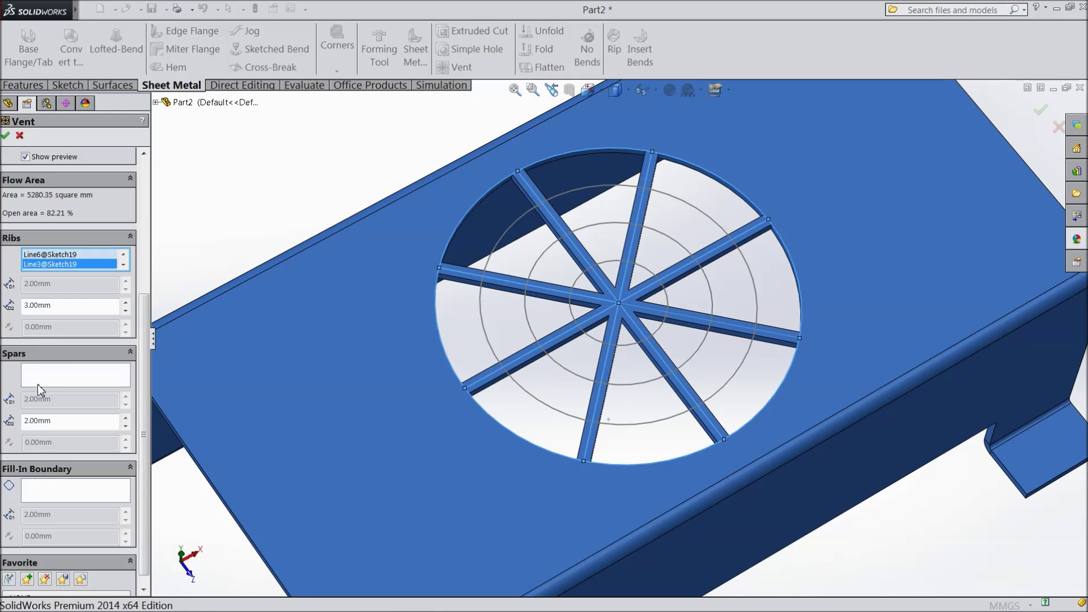
left_click(89, 383)
- Make the Ø62 and Ø42 circles spars, fill the Ø22 centre circle, and accept the vent
left_click(482, 327)
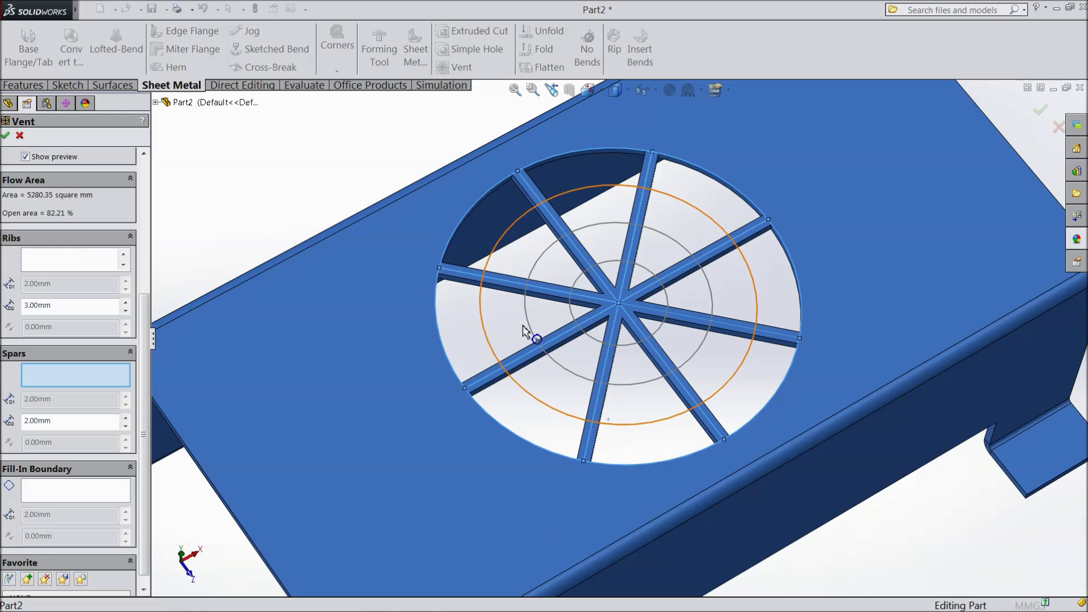
left_click(527, 327)
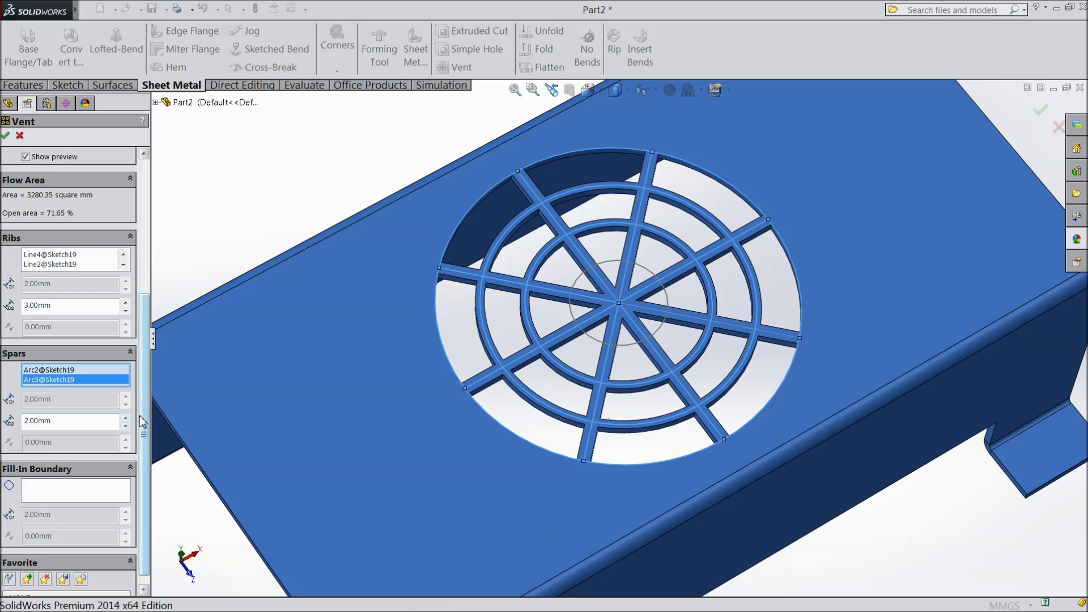
scroll(107, 446, "down", 1)
left_click(43, 482)
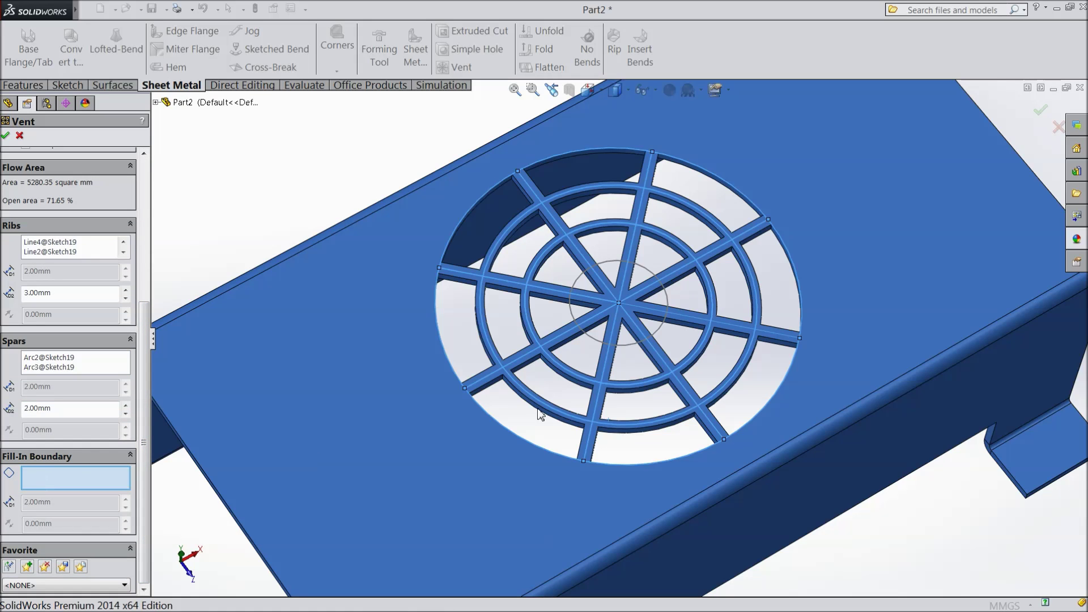
left_click(593, 344)
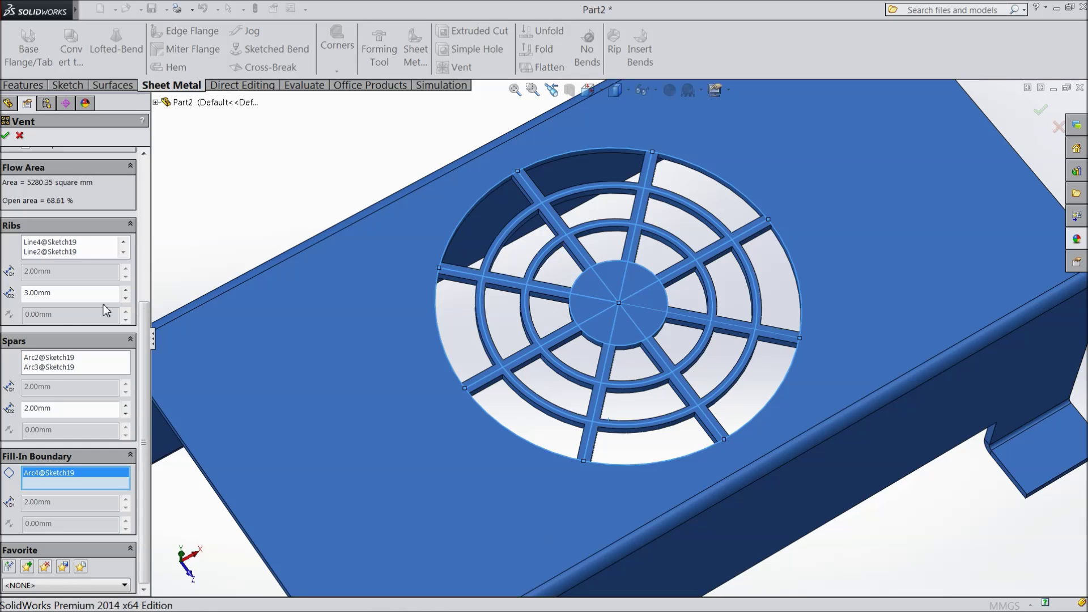
left_click(6, 136)
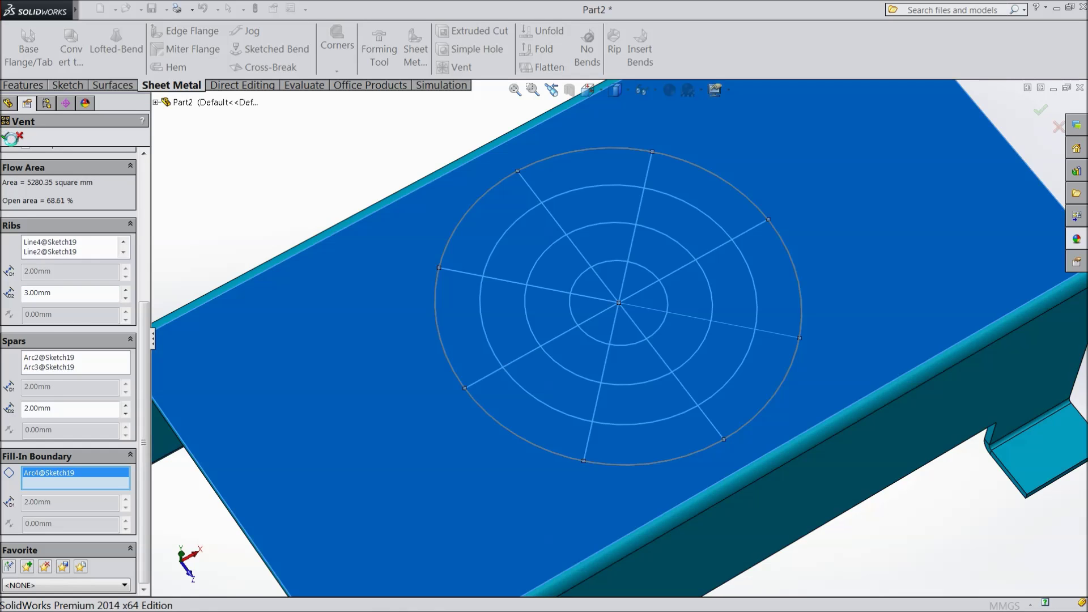
- Unfold the cover to inspect the vent in the flat pattern, then refold it
key("f")
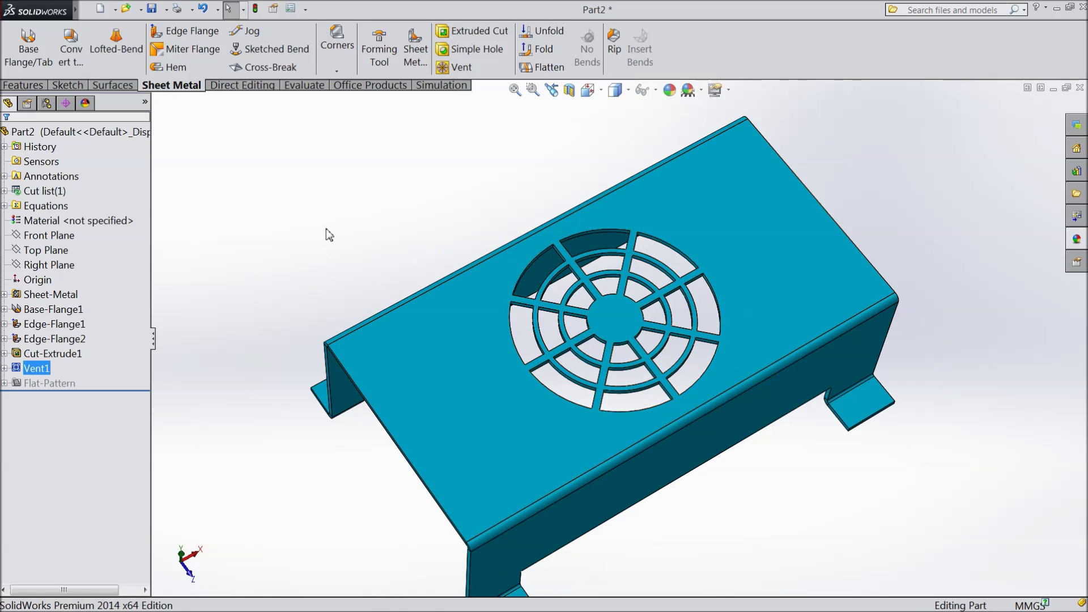
middle_click_drag(325, 229, 333, 340)
scroll(636, 310, "down", 3)
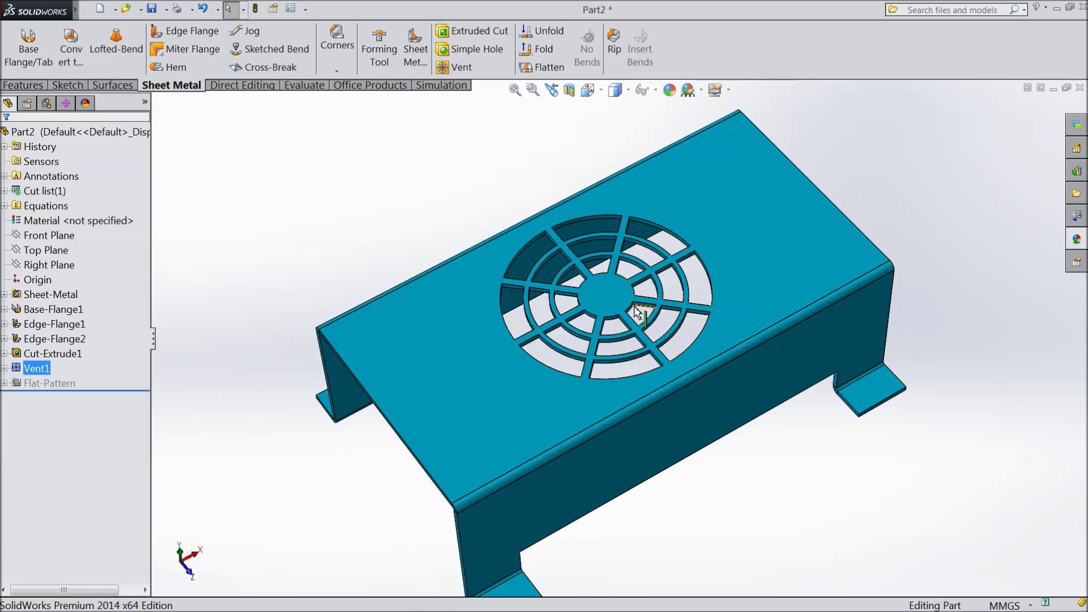
scroll(423, 389, "up", 5)
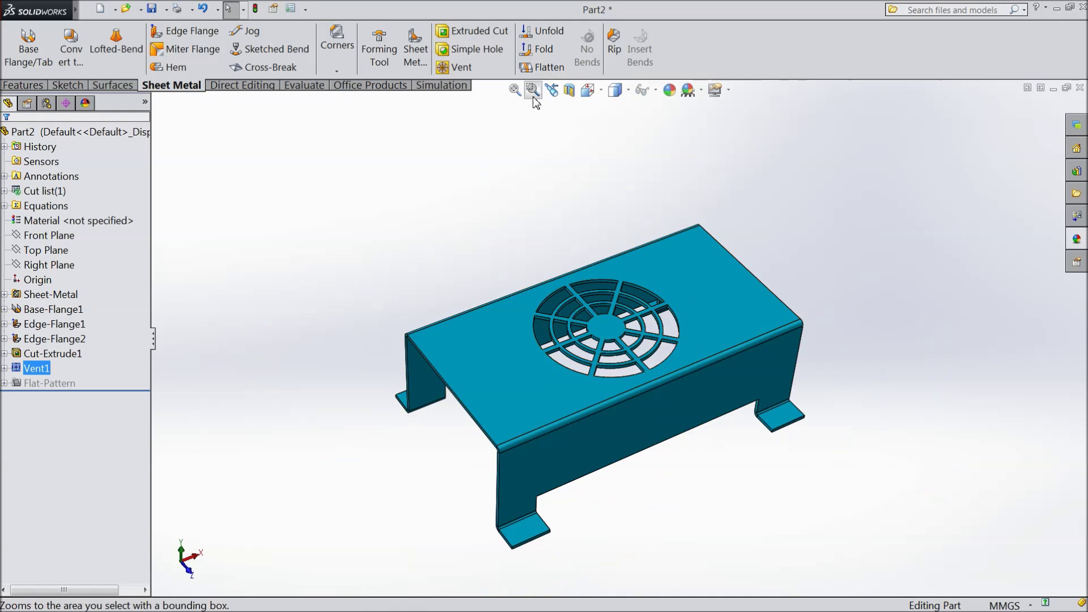
left_click(550, 68)
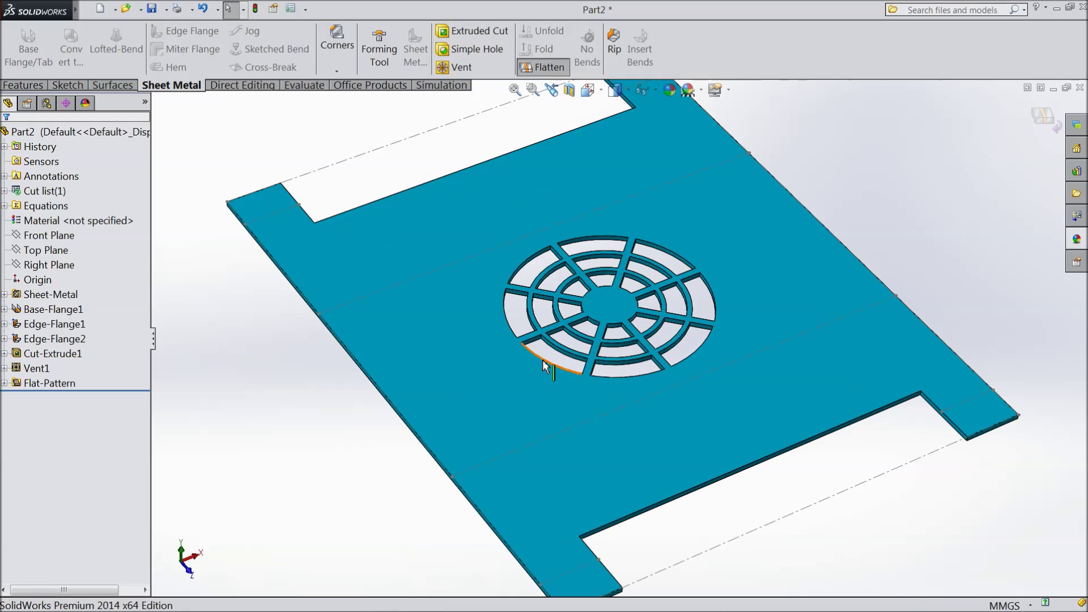
middle_click_drag(498, 459, 517, 327)
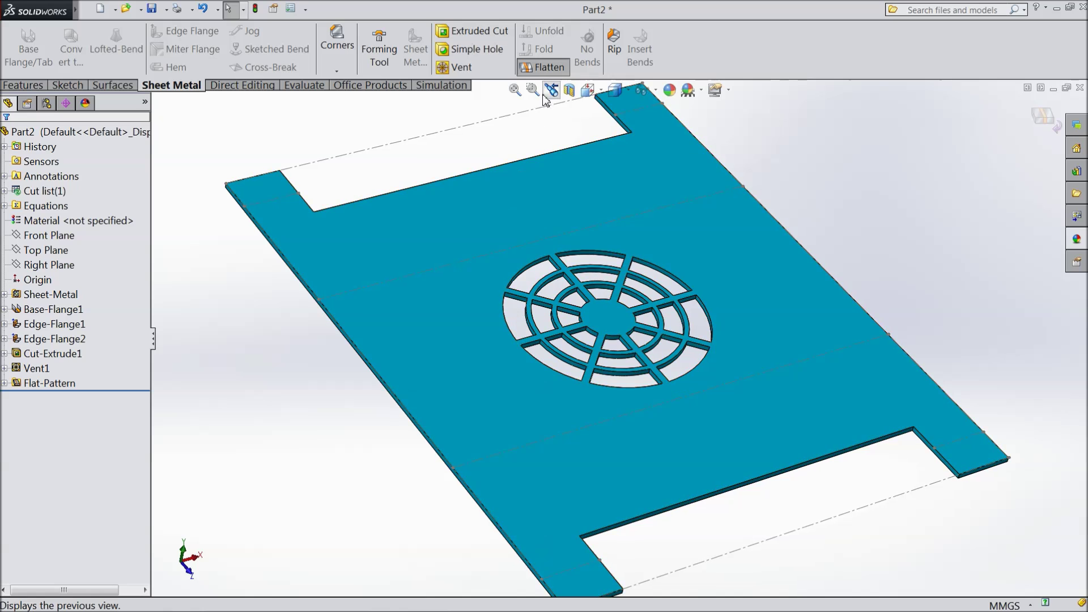
left_click(550, 67)
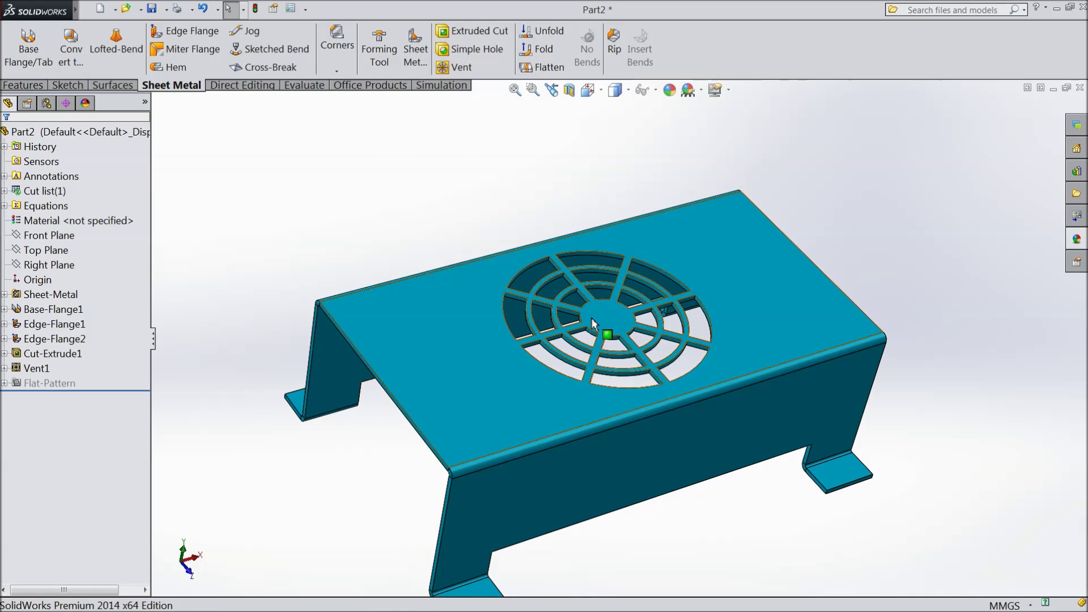
mouse_move(570, 425)
middle_mouse_down()
mouse_move(567, 379)
mouse_move(561, 413)
middle_mouse_up()
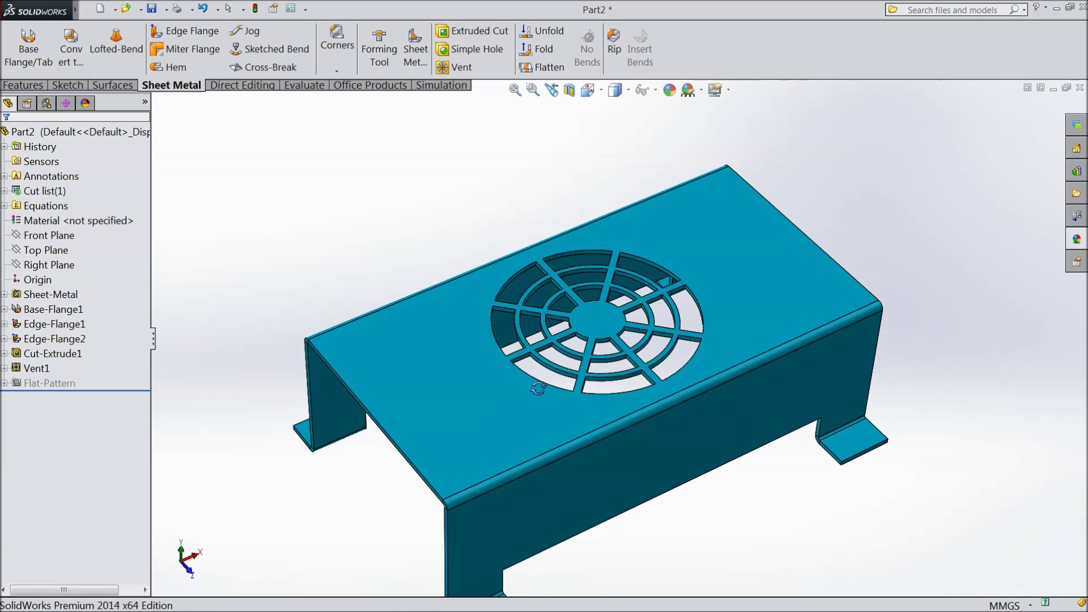